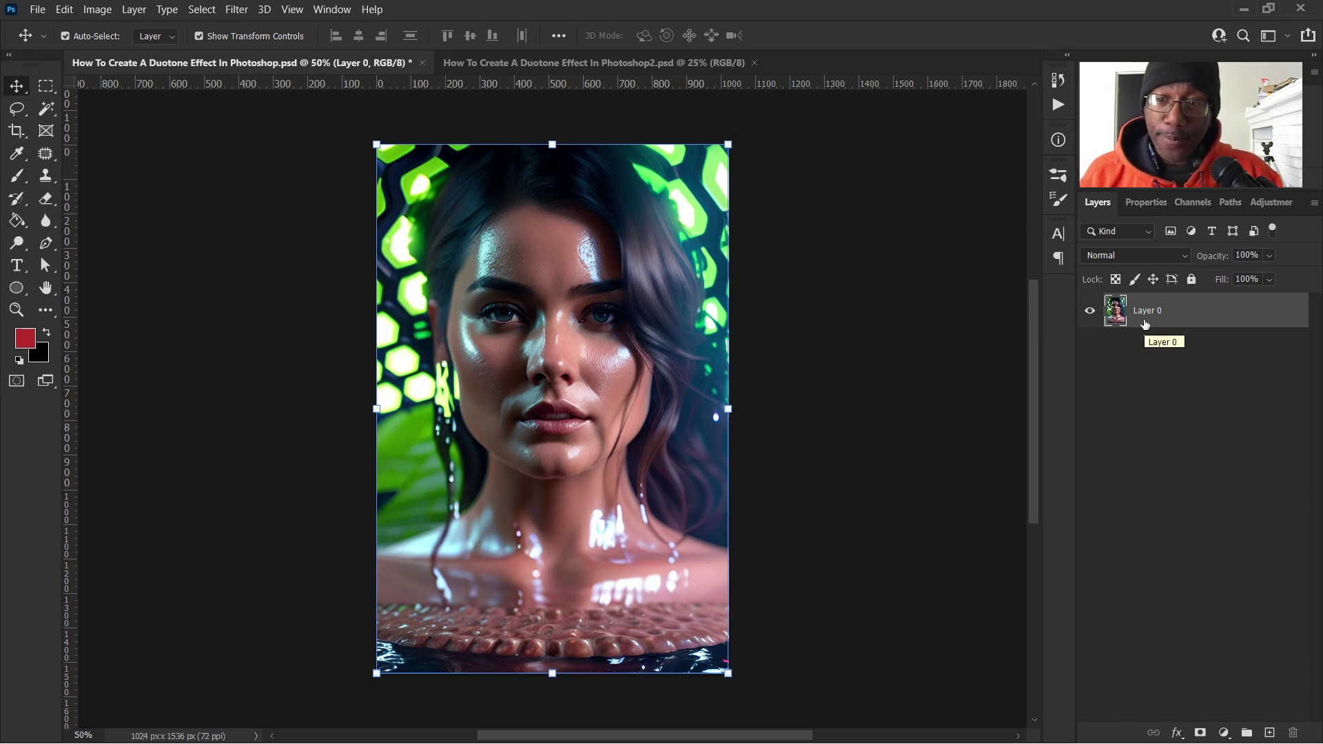
View the portrait's Red, Green and Blue channels one by one, ending on Red.
left_click(1193, 202)
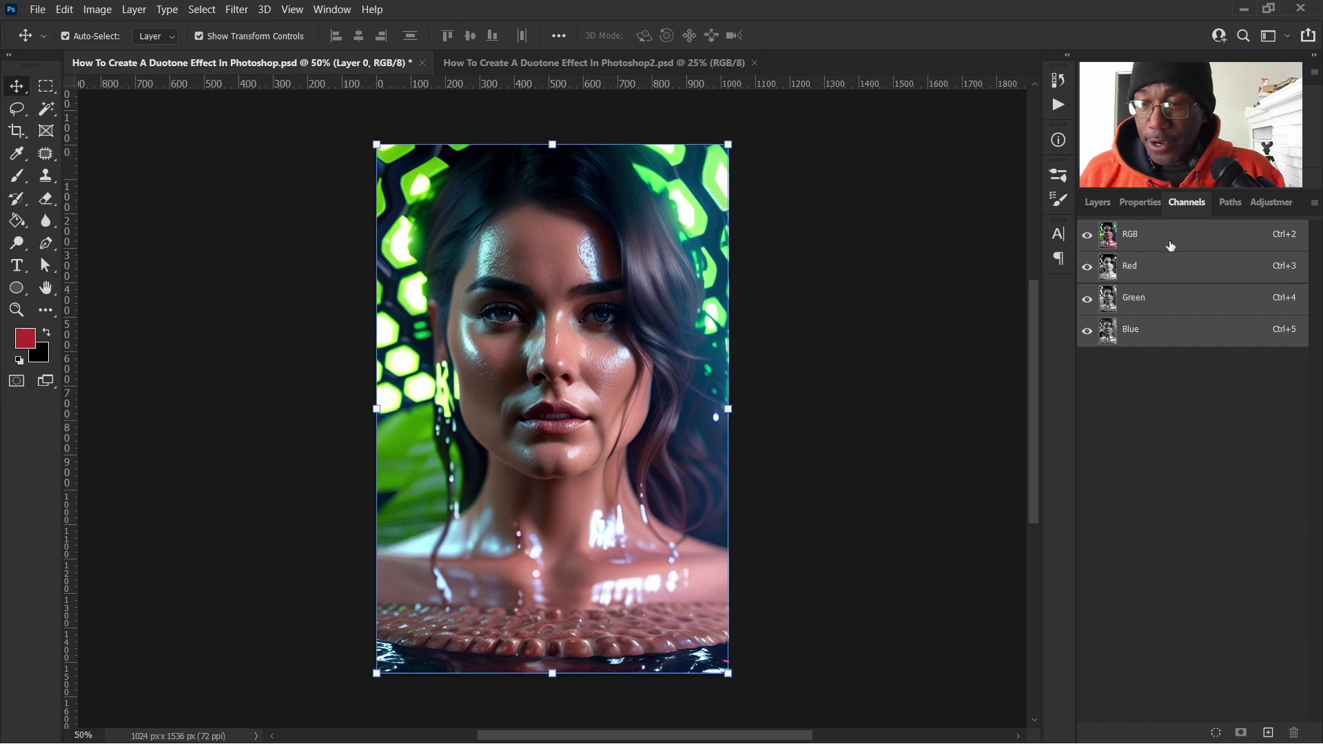
left_click(1162, 270)
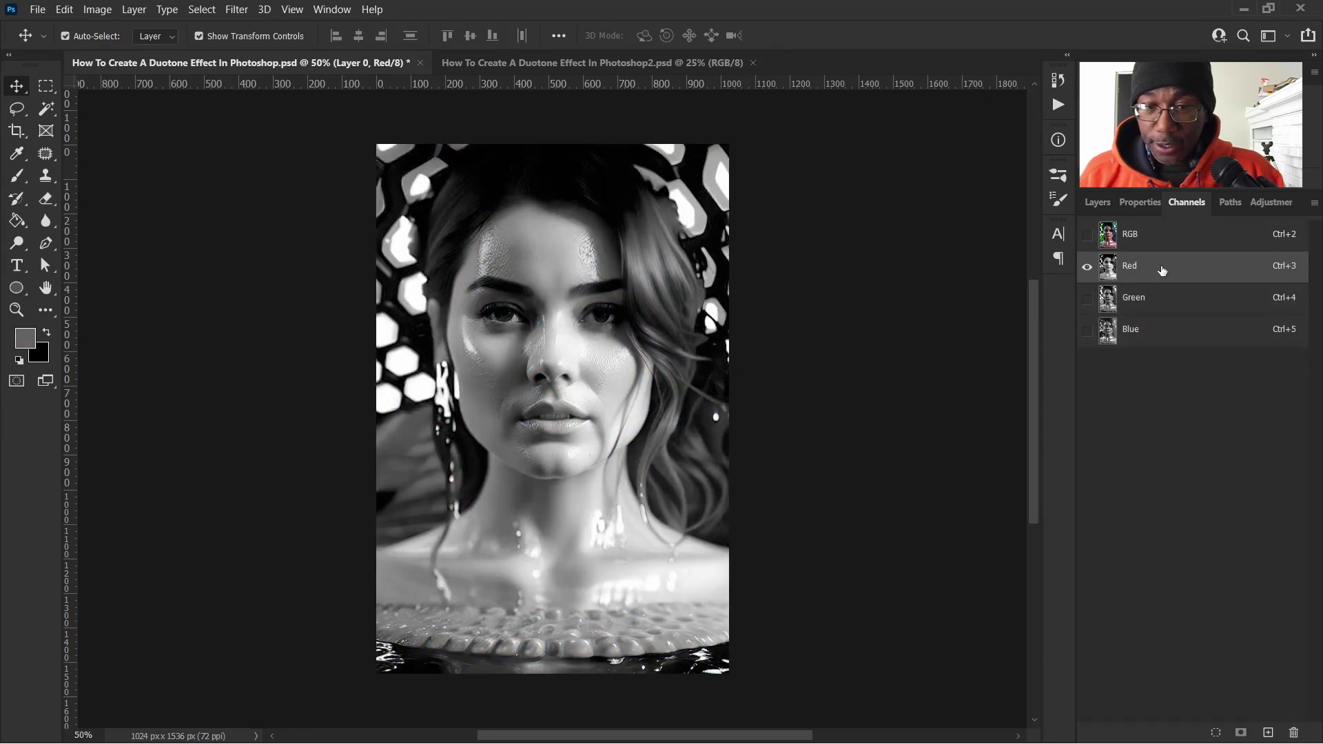
left_click(1171, 307)
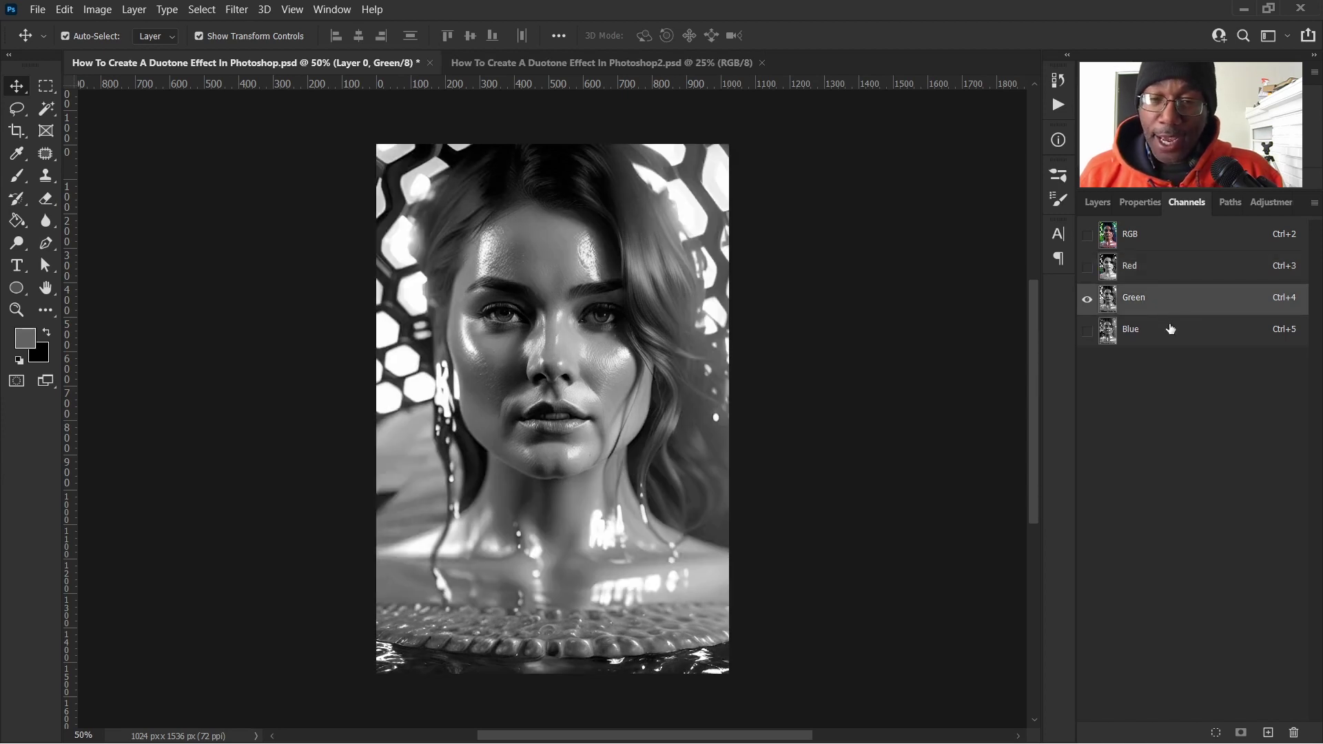
left_click(1170, 336)
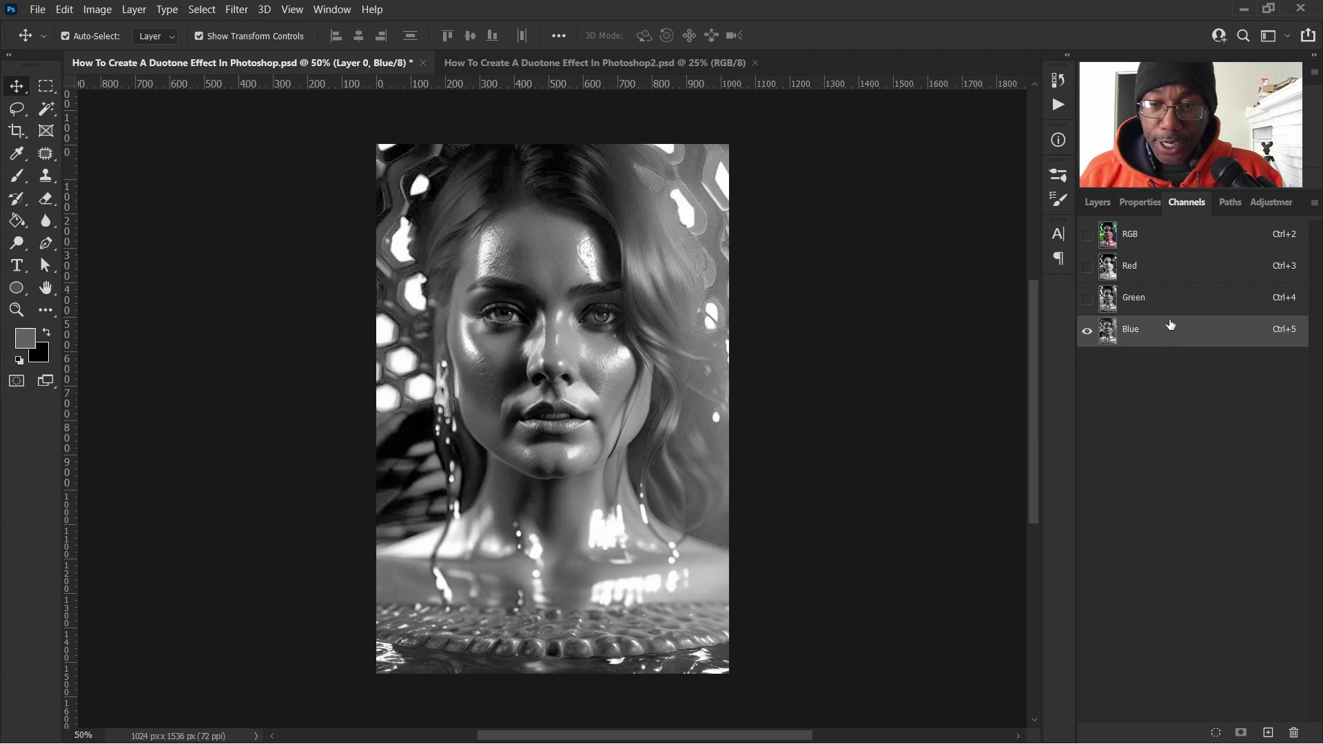
left_click(1170, 269)
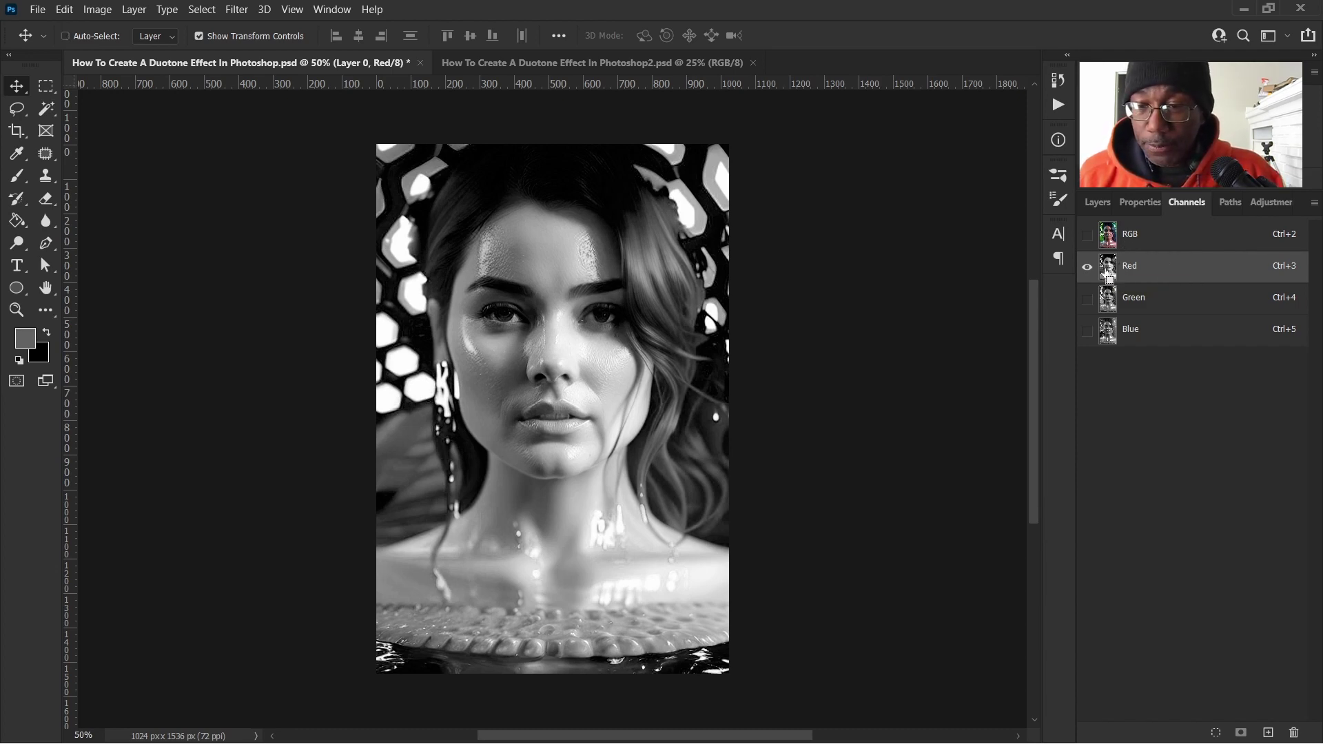
Load the Red channel as a selection and add a tan (ccba8f) Solid Color fill layer masked by it.
left_click(1113, 274, "ctrl")
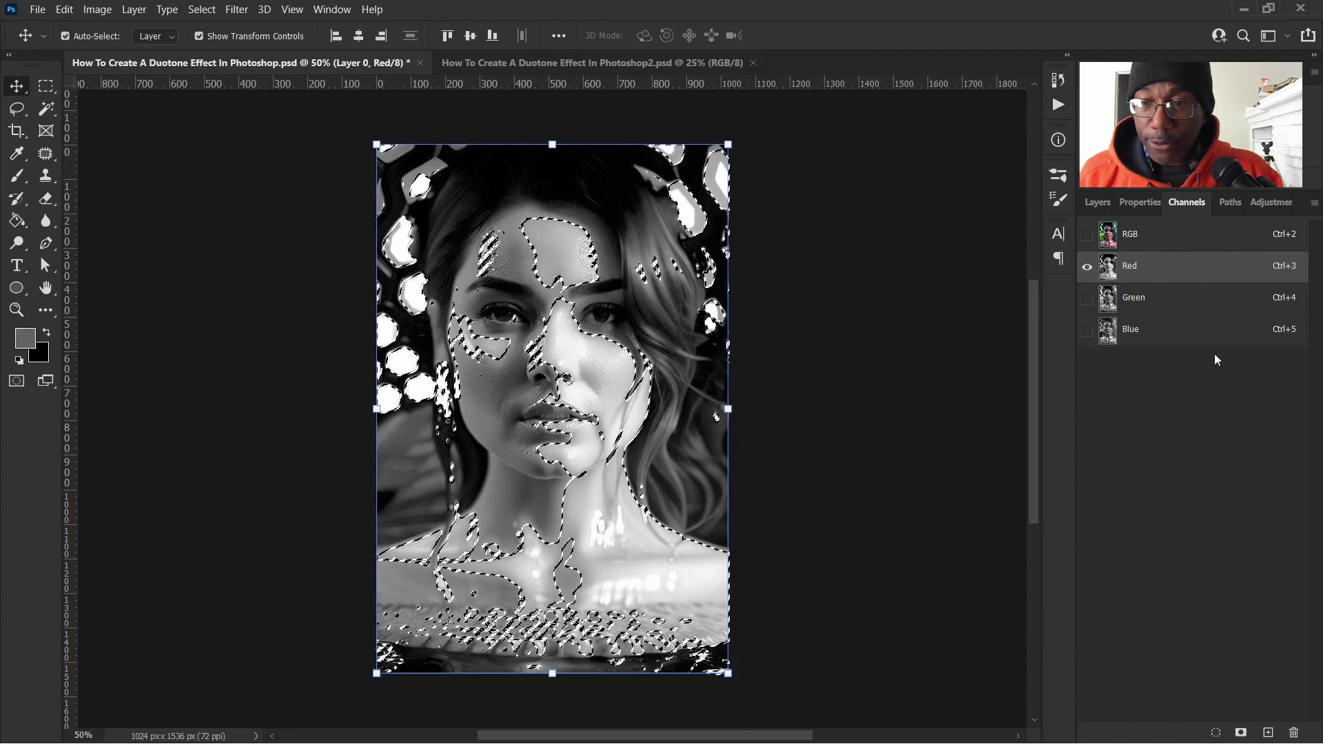
left_click(1099, 202)
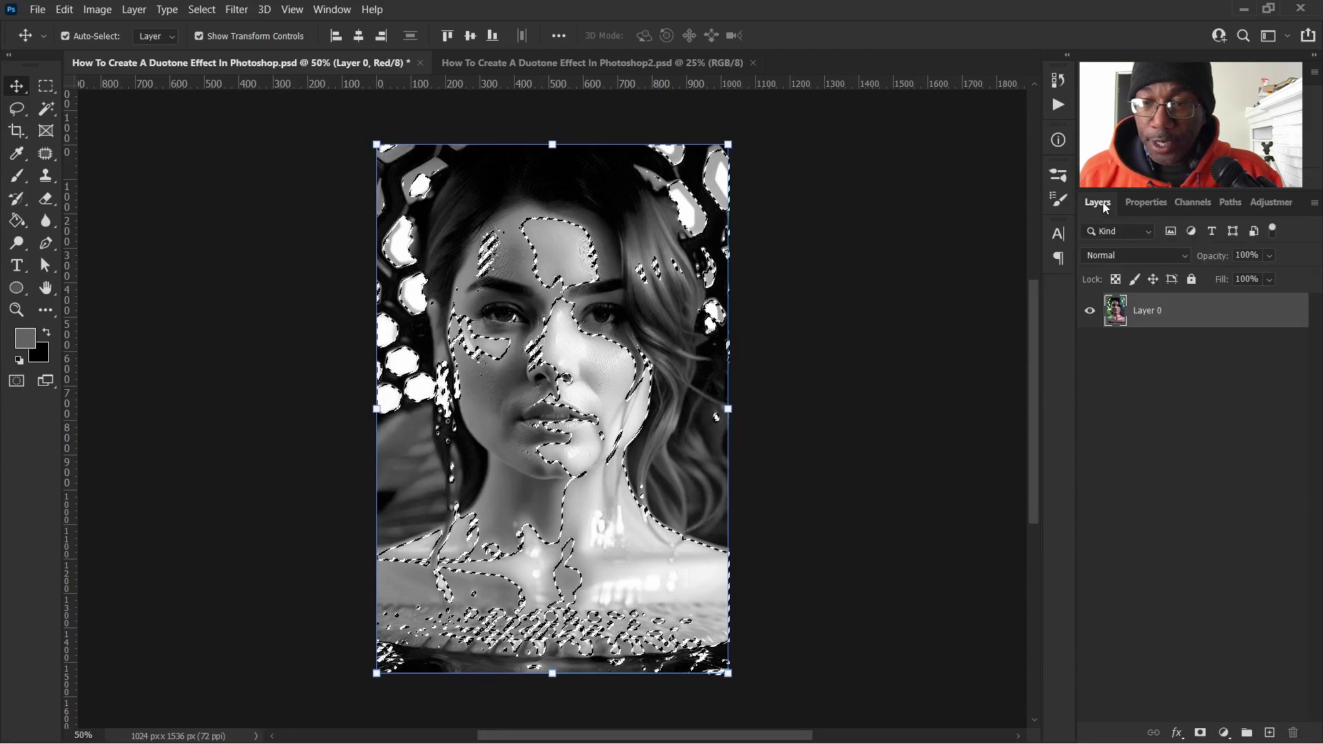
left_click(1225, 734)
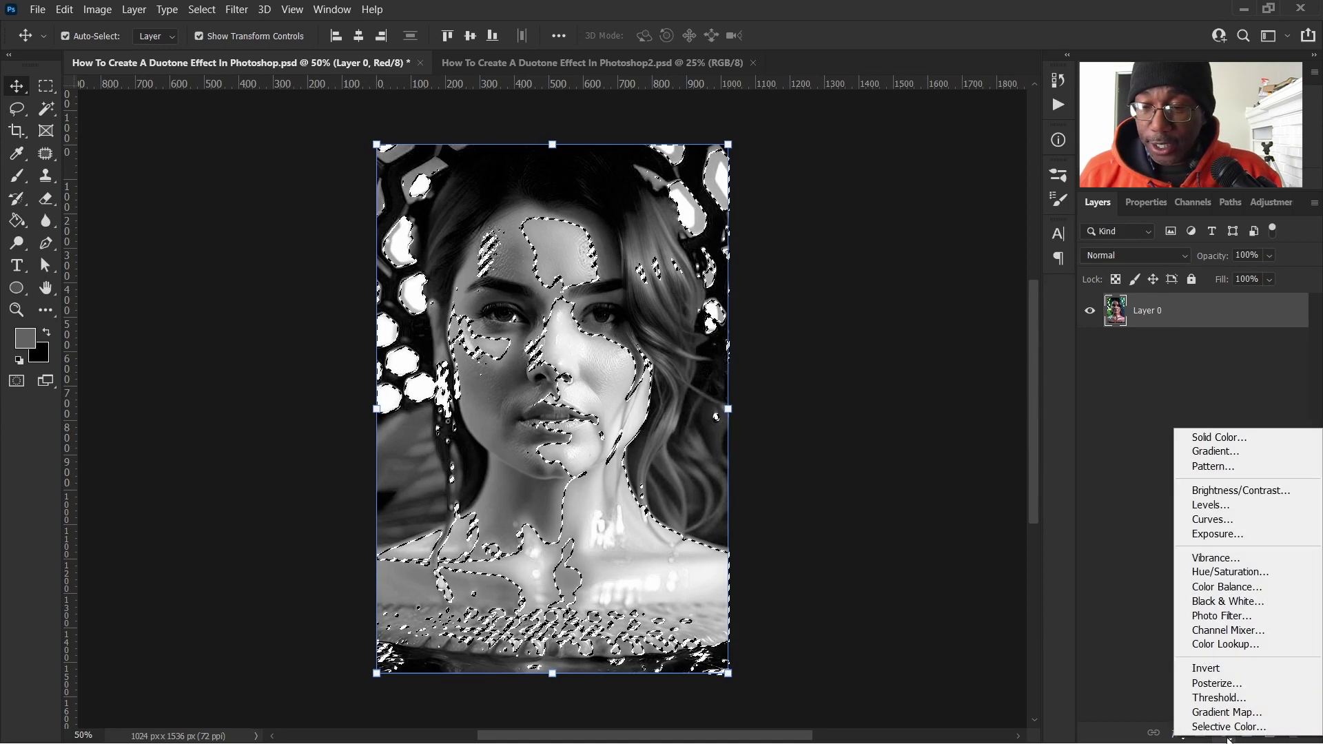
left_click(1226, 437)
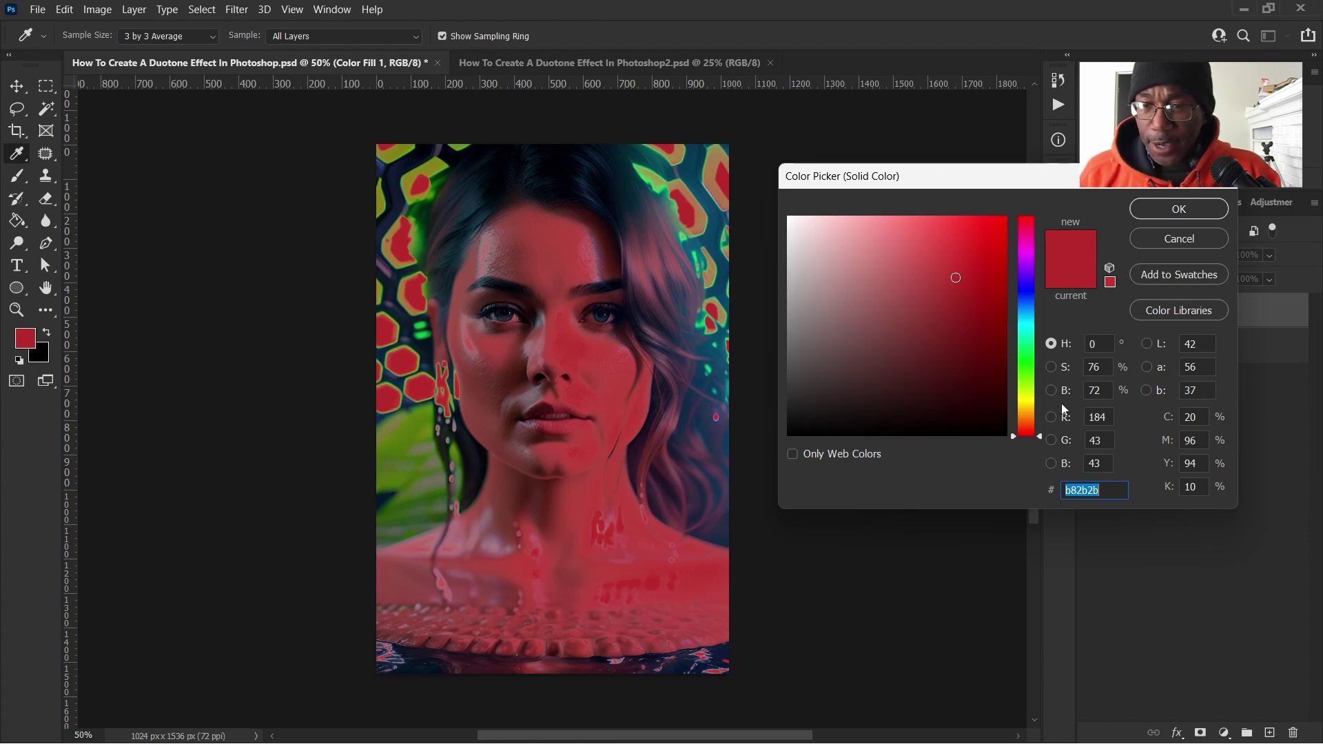
left_click_drag(1042, 437, 1043, 409)
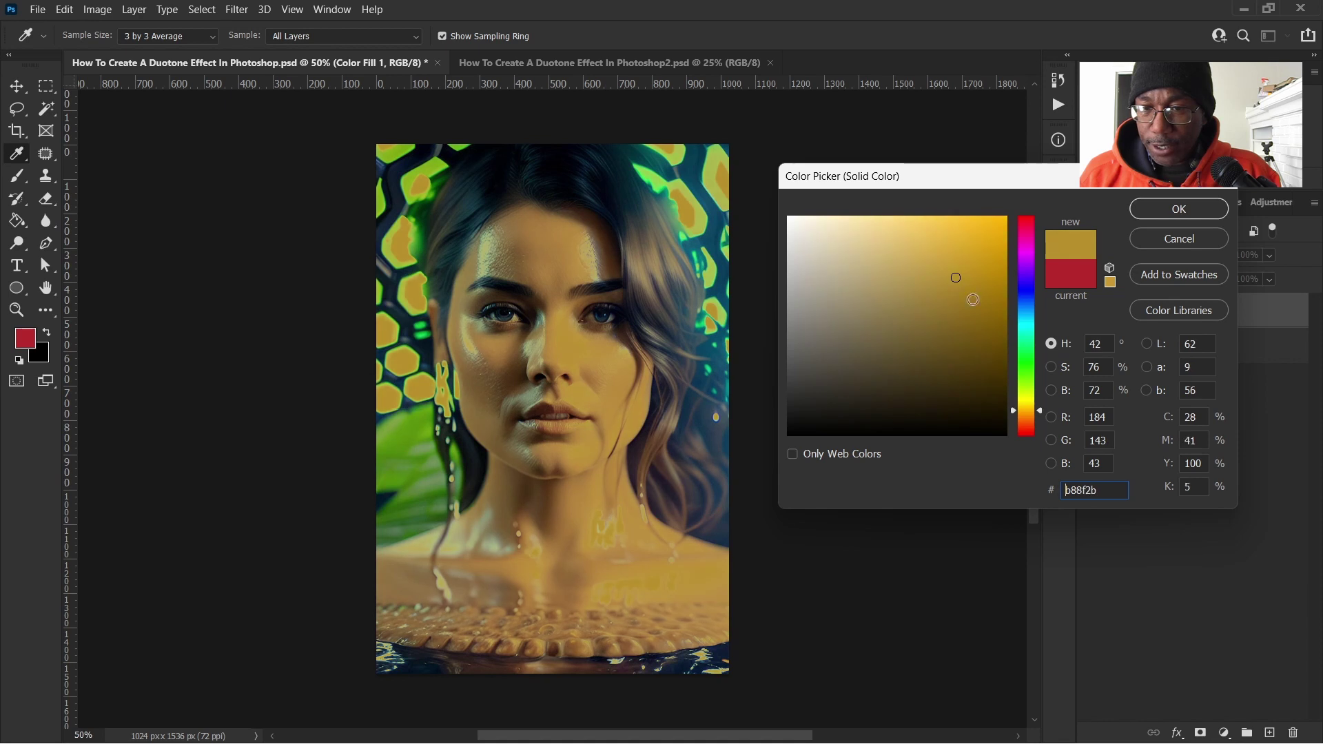
mouse_move(956, 277)
left_mouse_down()
mouse_move(878, 244)
mouse_move(819, 246)
mouse_move(830, 239)
mouse_move(865, 266)
mouse_move(853, 260)
left_mouse_up()
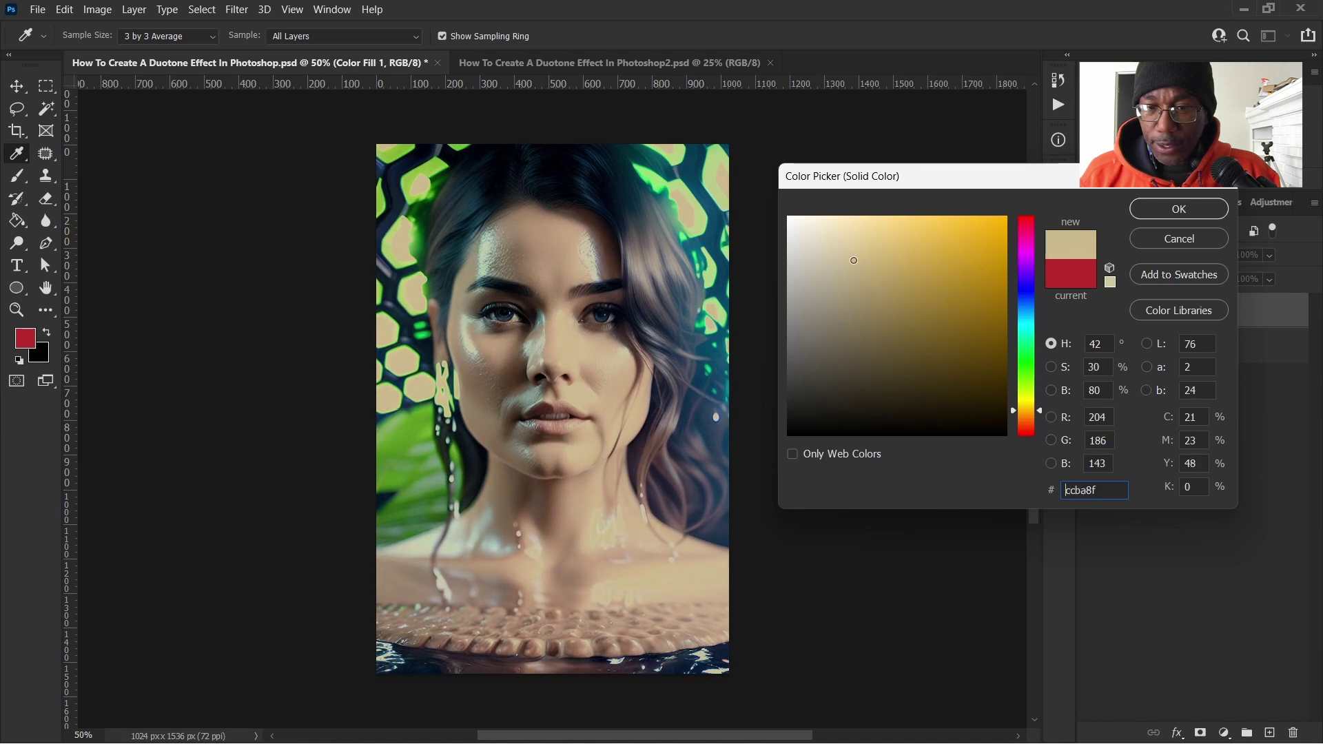
left_click(1179, 209)
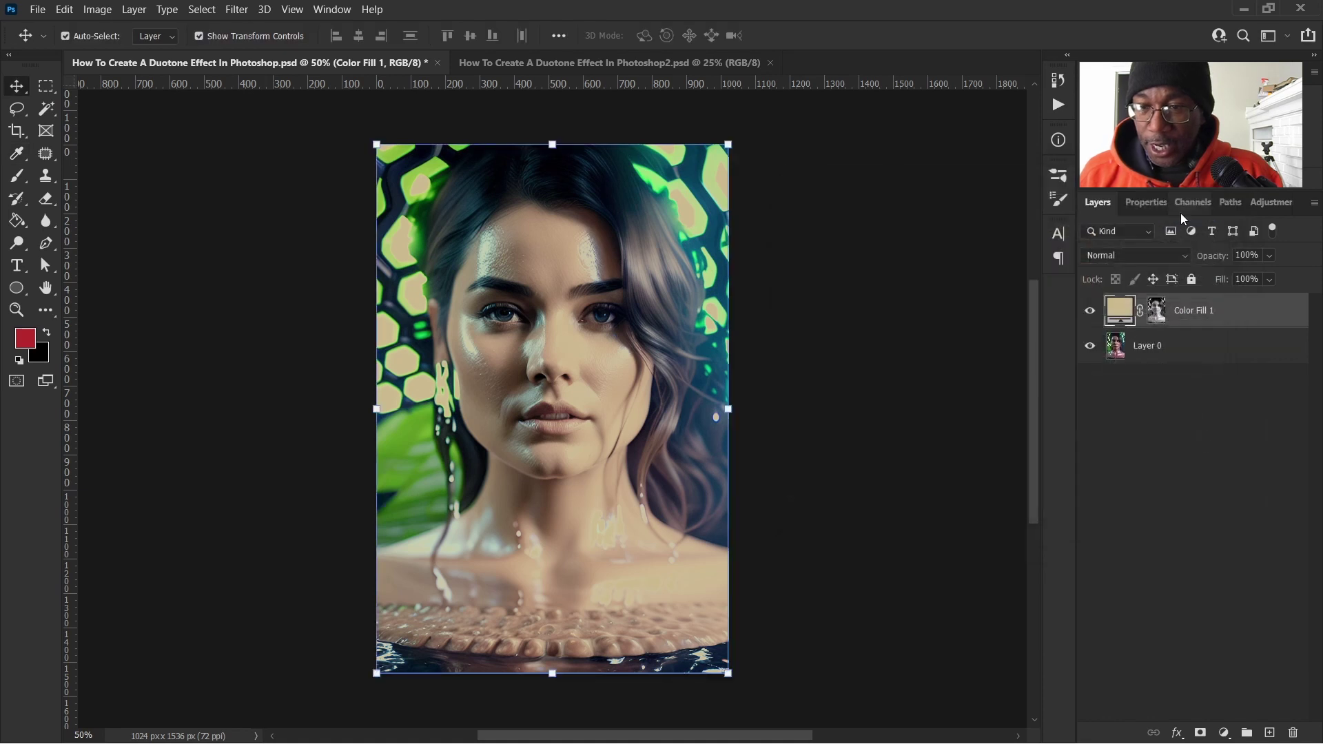
With Layer 0 active, add a deep red (b82c2c) Solid Color fill layer below Color Fill 1.
left_click(1187, 356)
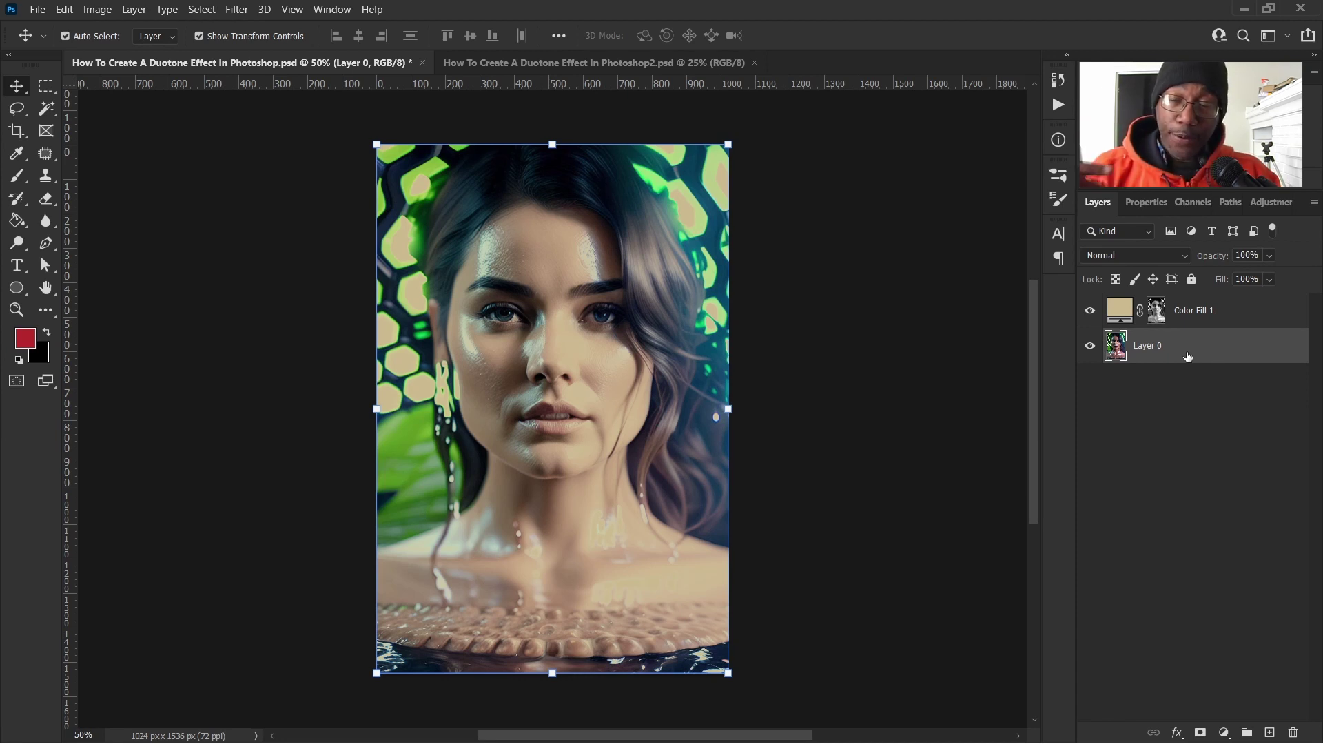
left_click(1227, 312)
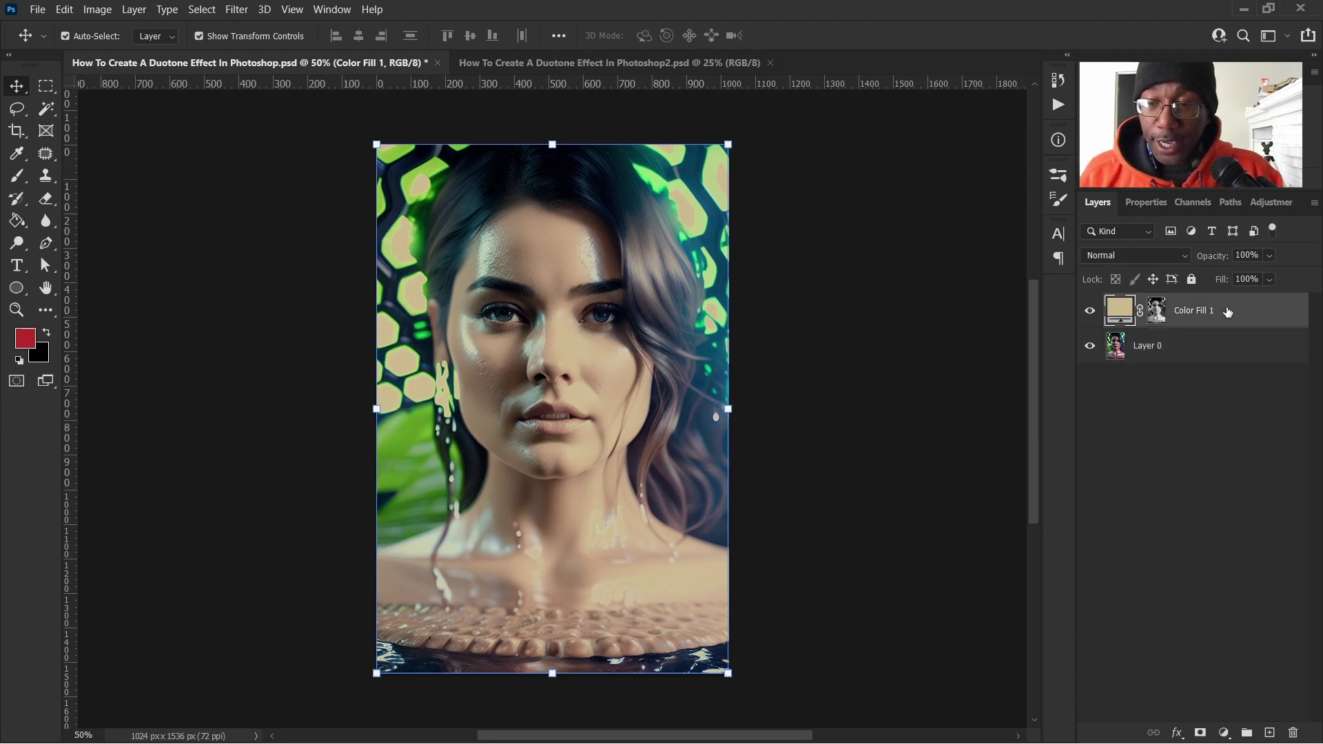
left_click(1165, 345)
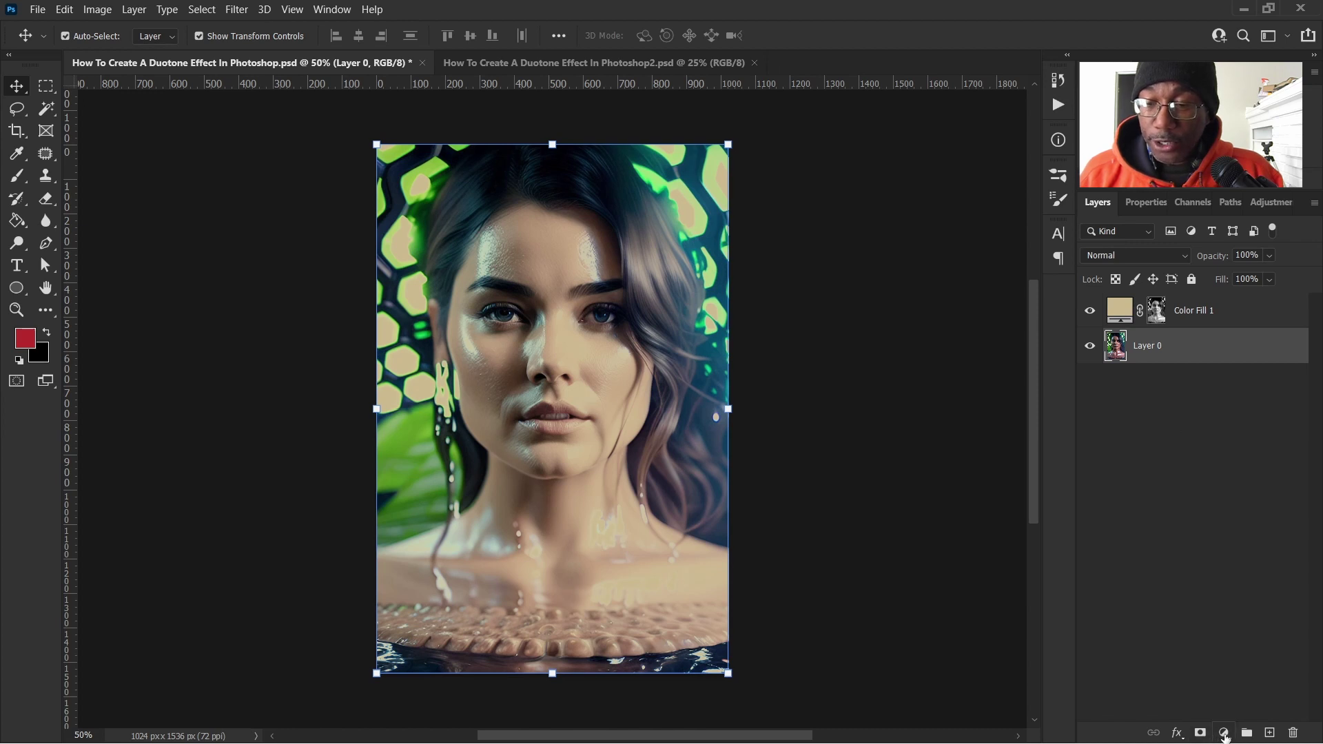
left_click(1224, 736)
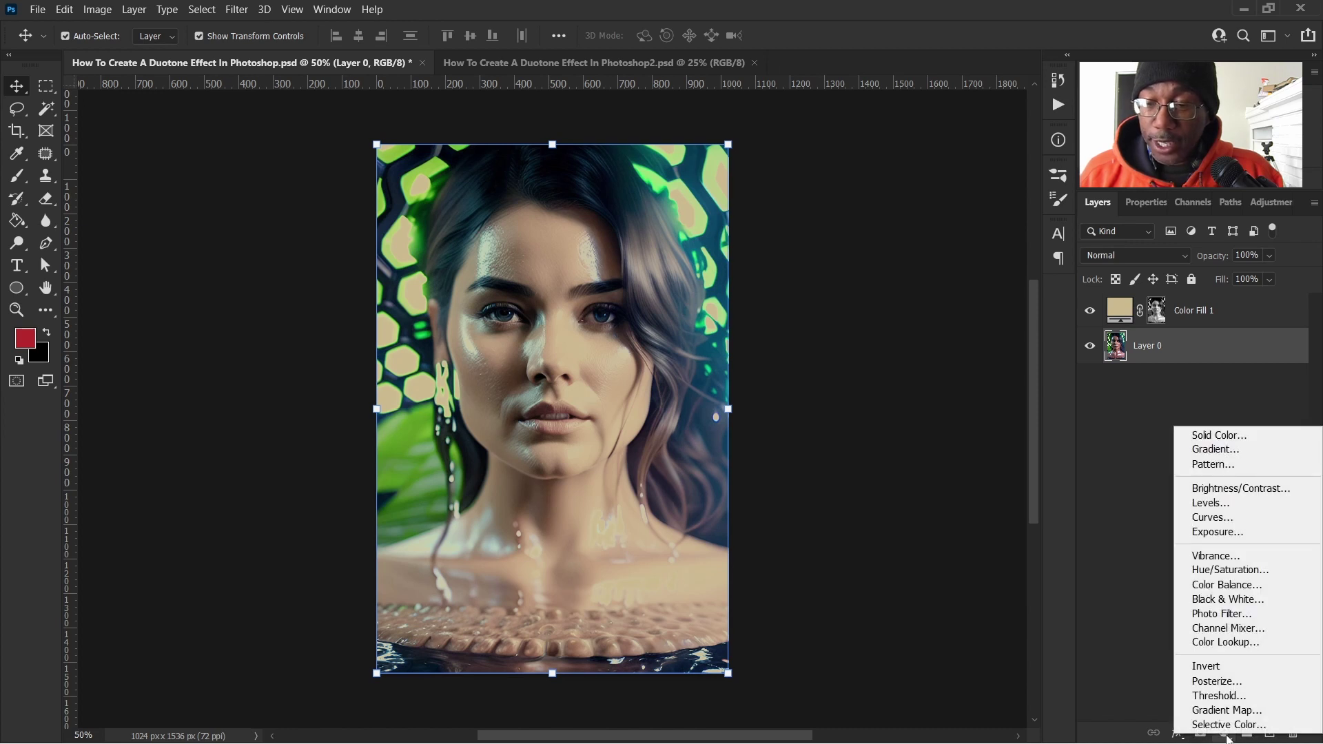
left_click(1224, 443)
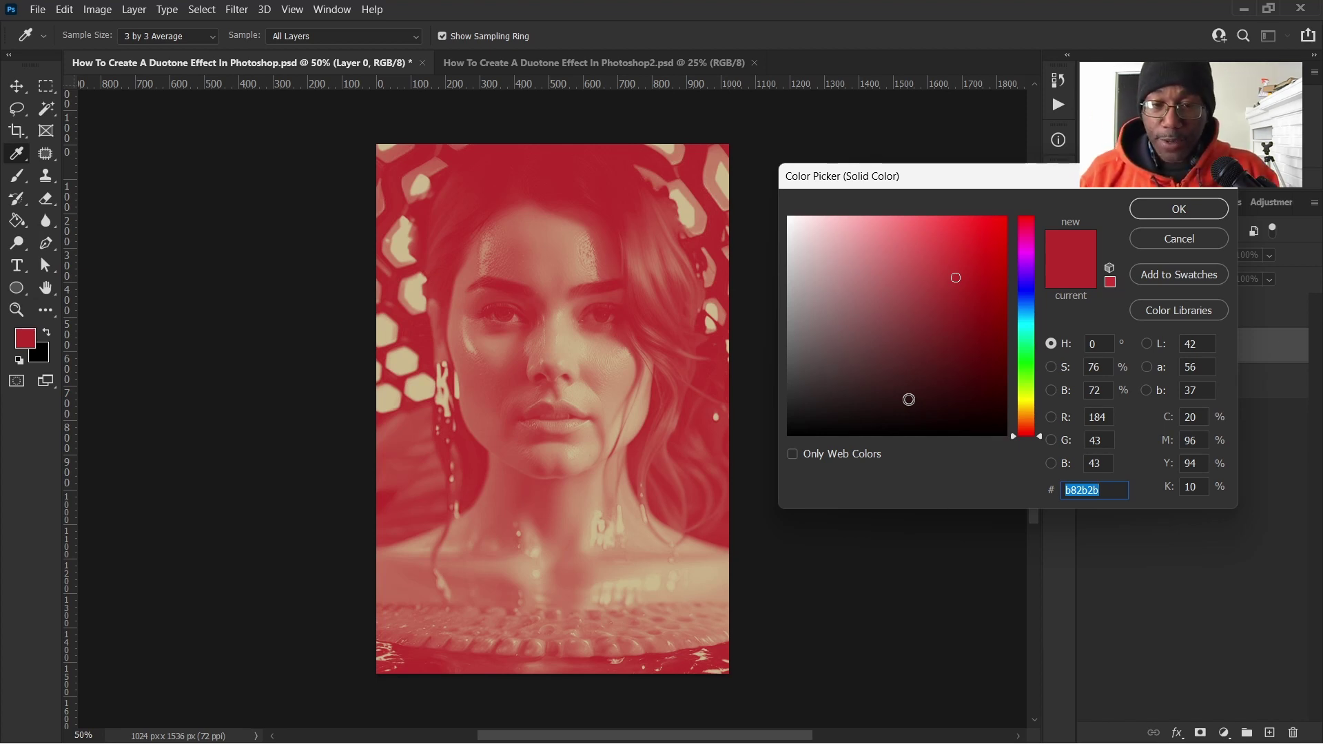
mouse_move(955, 276)
left_mouse_down()
mouse_move(993, 271)
mouse_move(977, 325)
mouse_move(952, 303)
mouse_move(956, 278)
left_mouse_up()
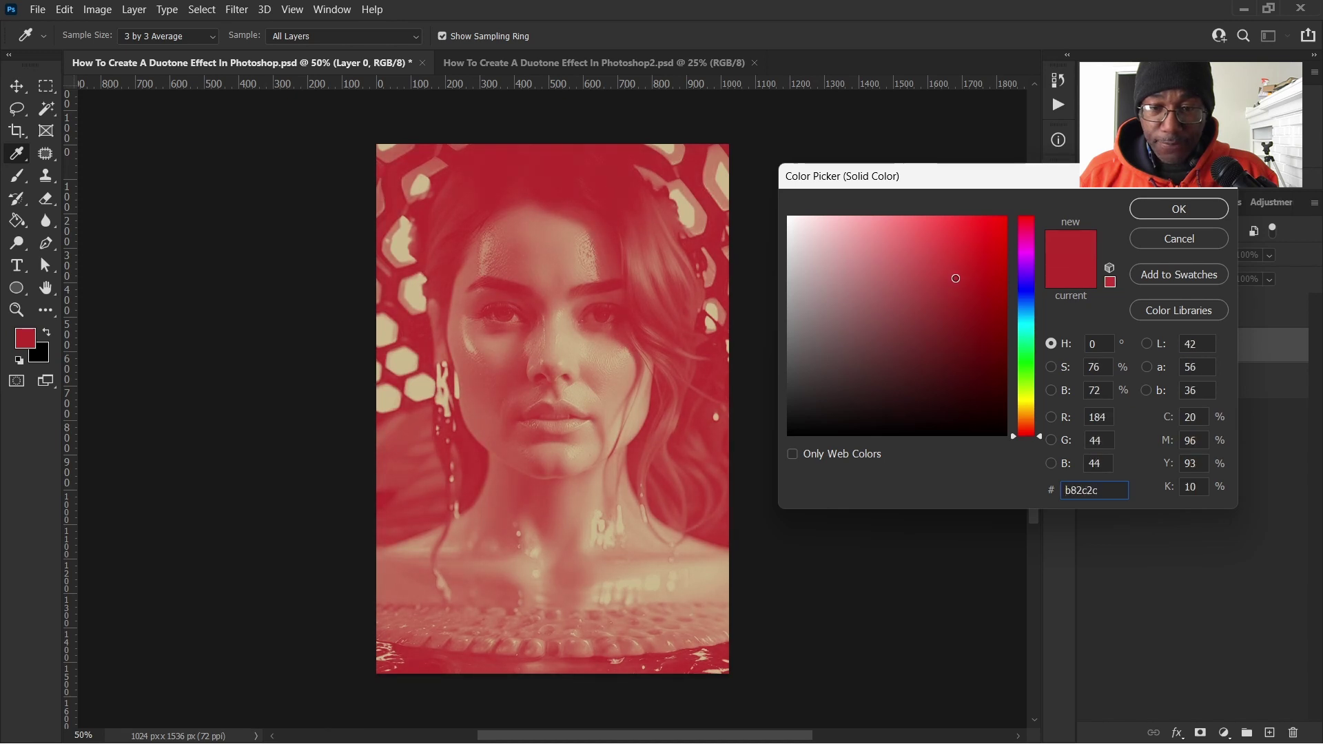
left_click(1177, 211)
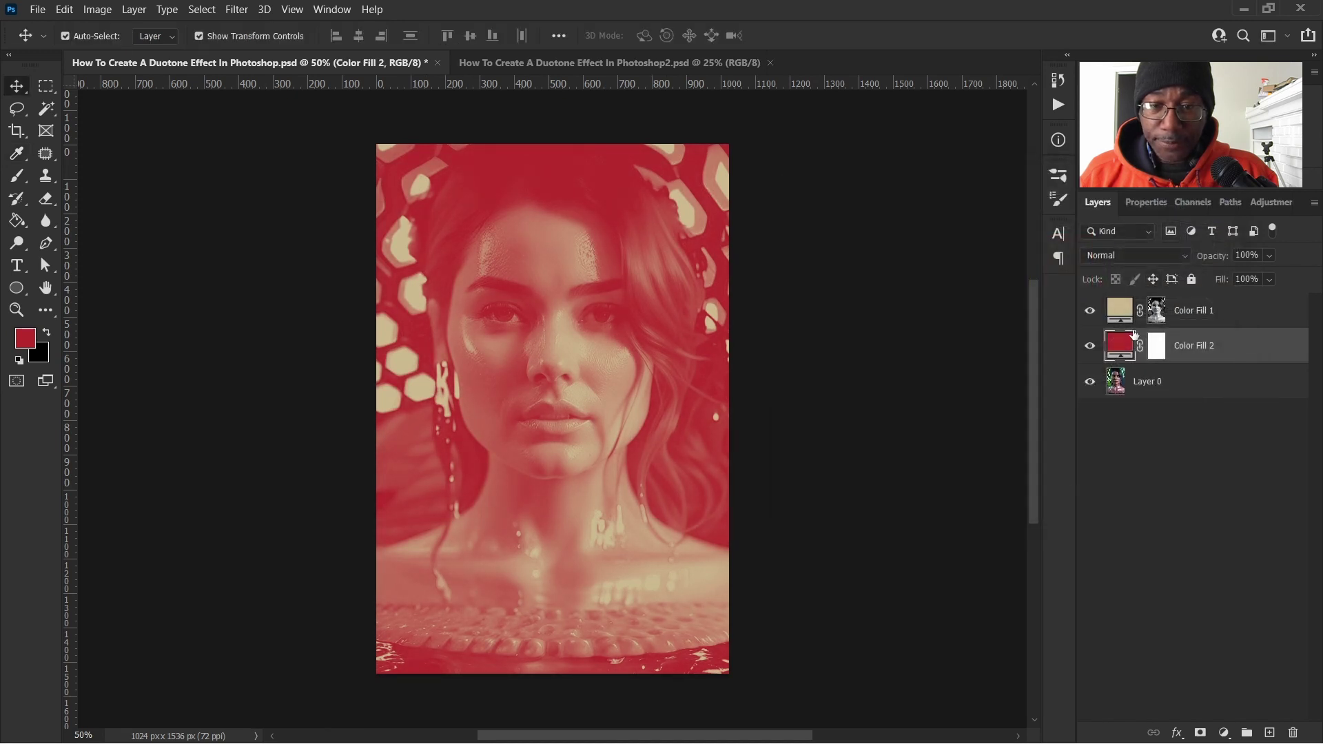
scroll(587, 312, "up", 5)
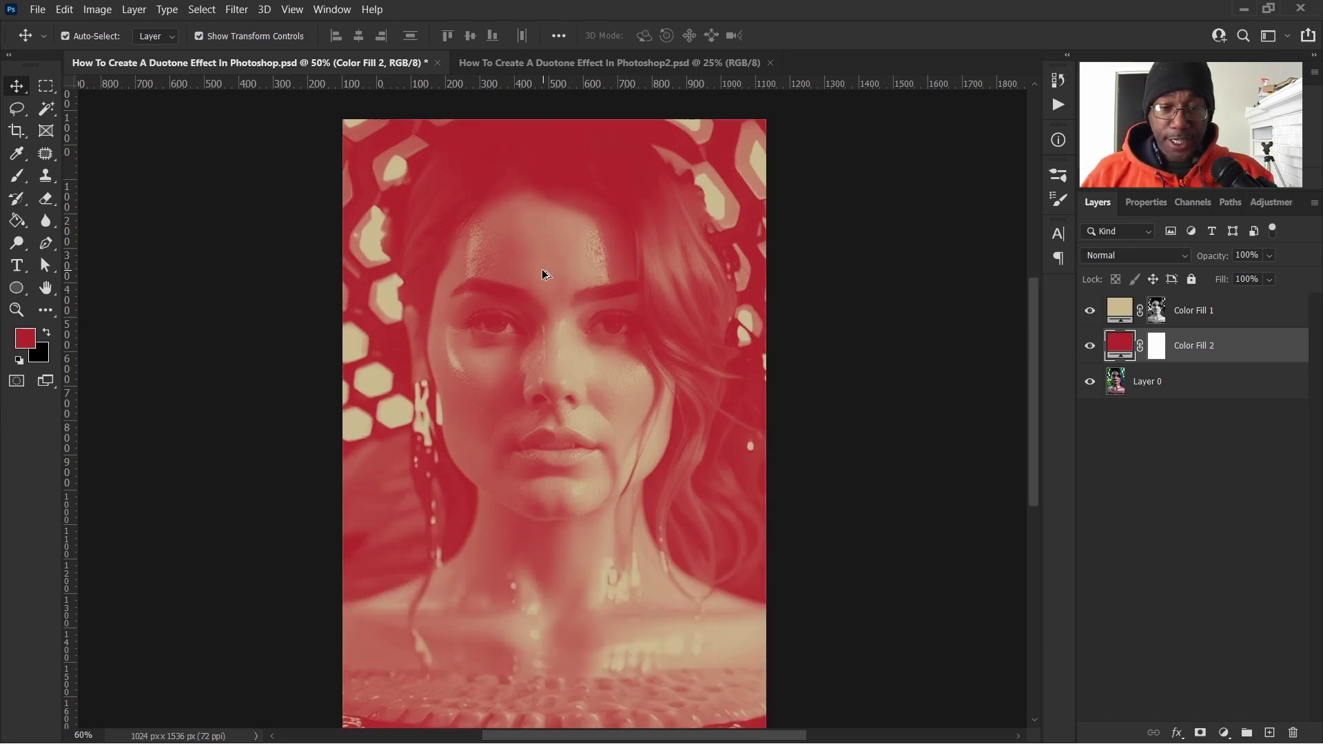
scroll(587, 310, "up", 3)
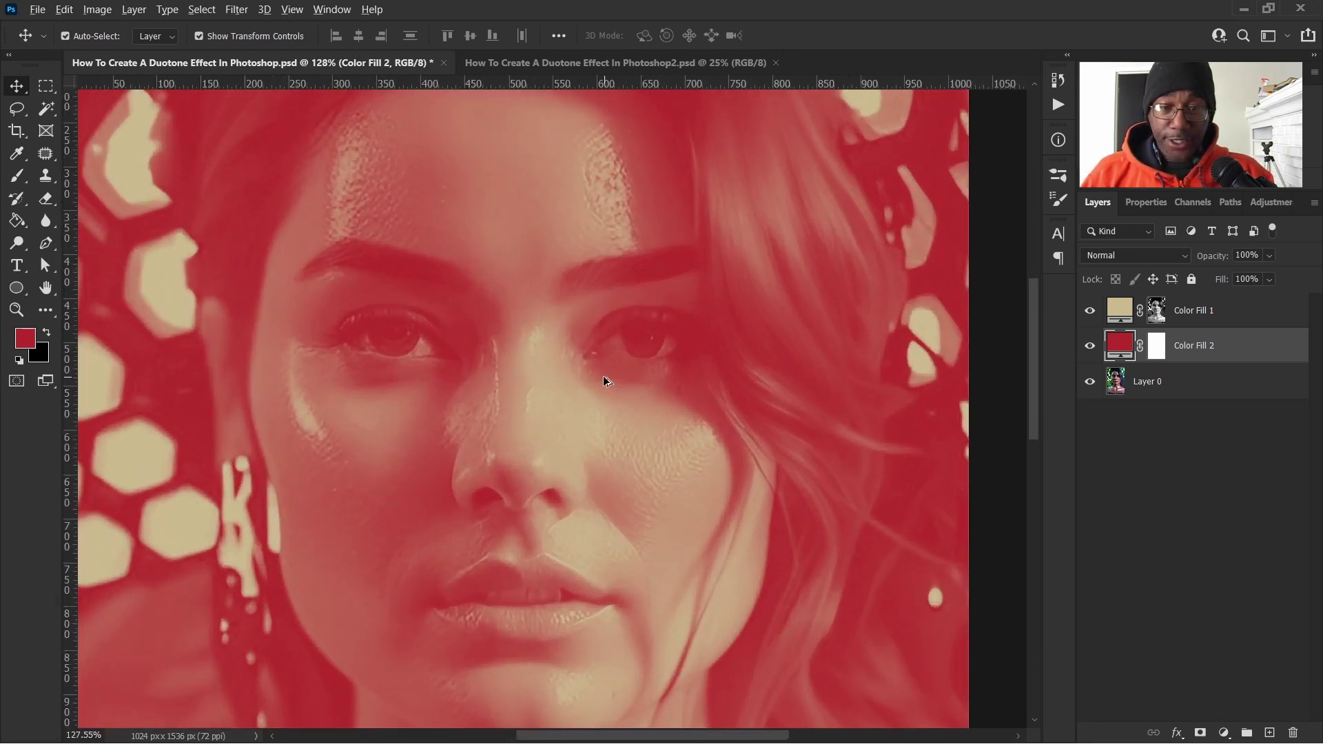
scroll(606, 378, "down", 2)
scroll(611, 381, "down", 5)
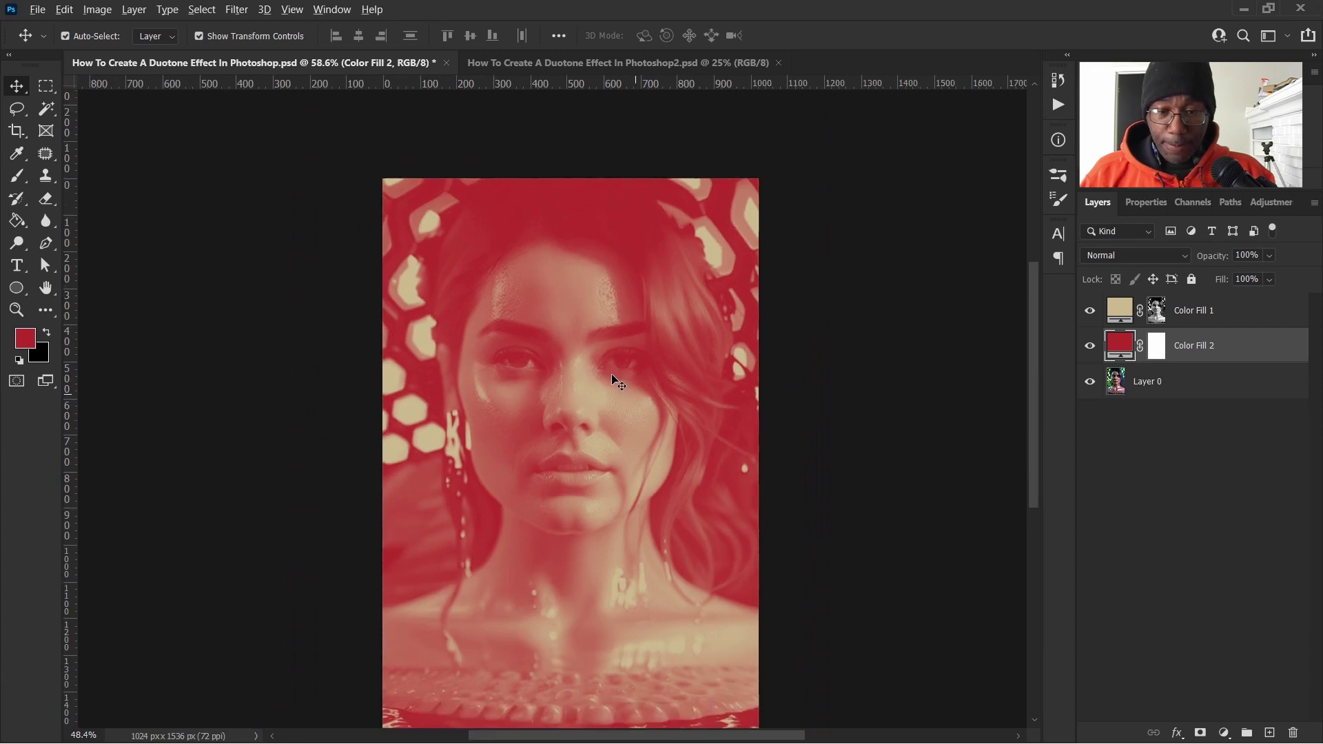
scroll(634, 385, "down", 1)
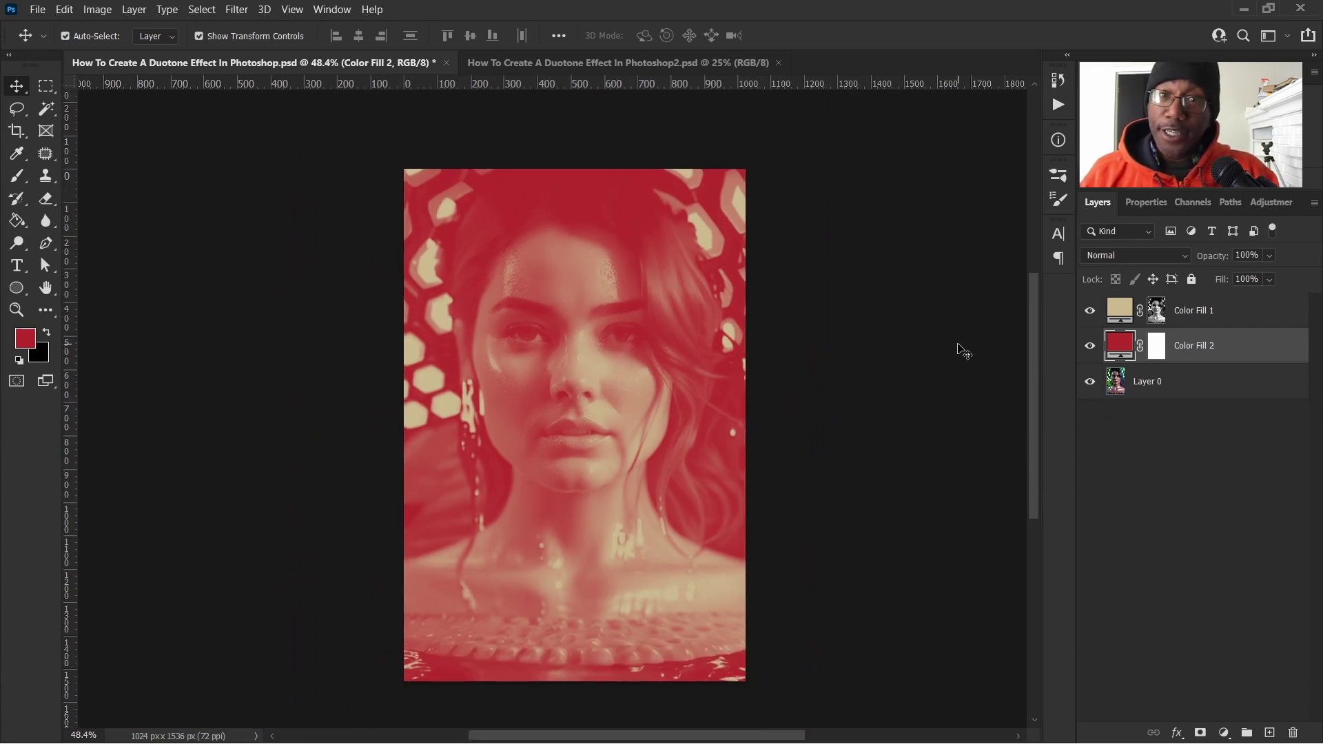
left_click(561, 63)
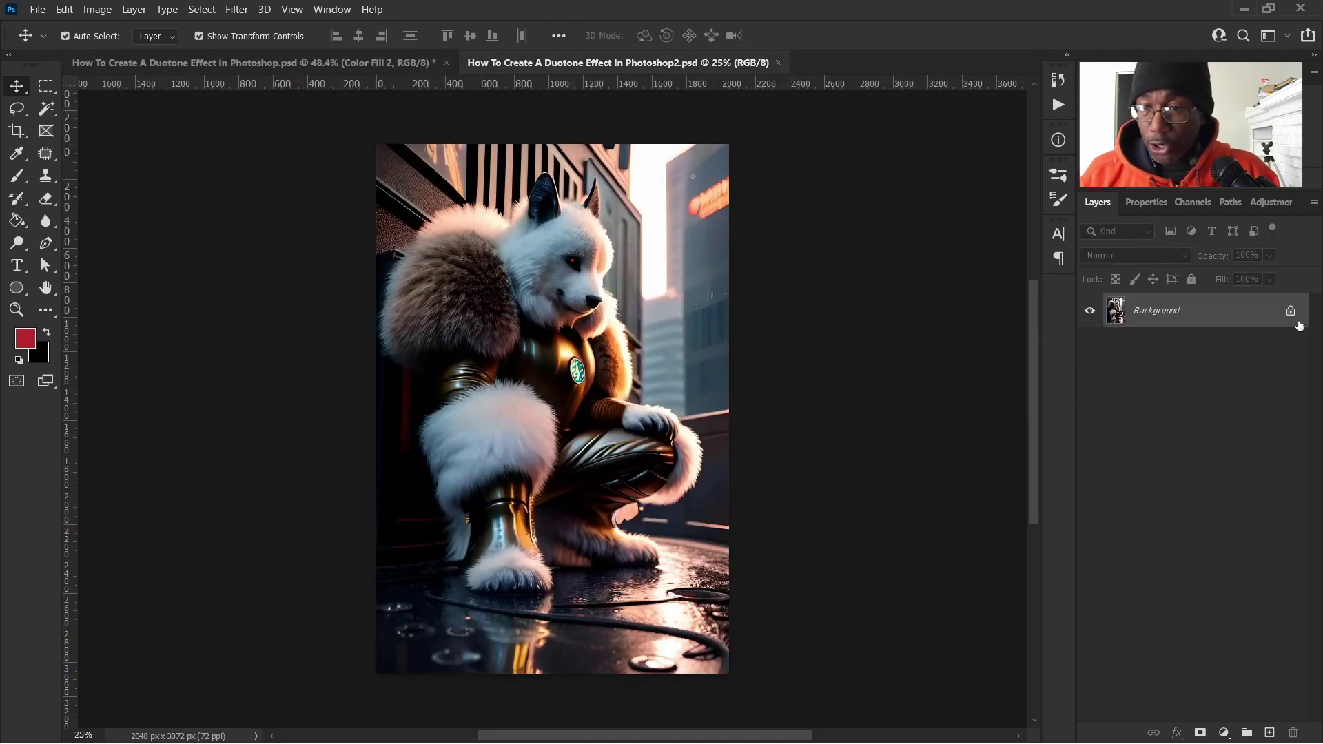
Unlock the wolf image's Background into Layer 0 and zoom out to fit the image.
left_click(1291, 312)
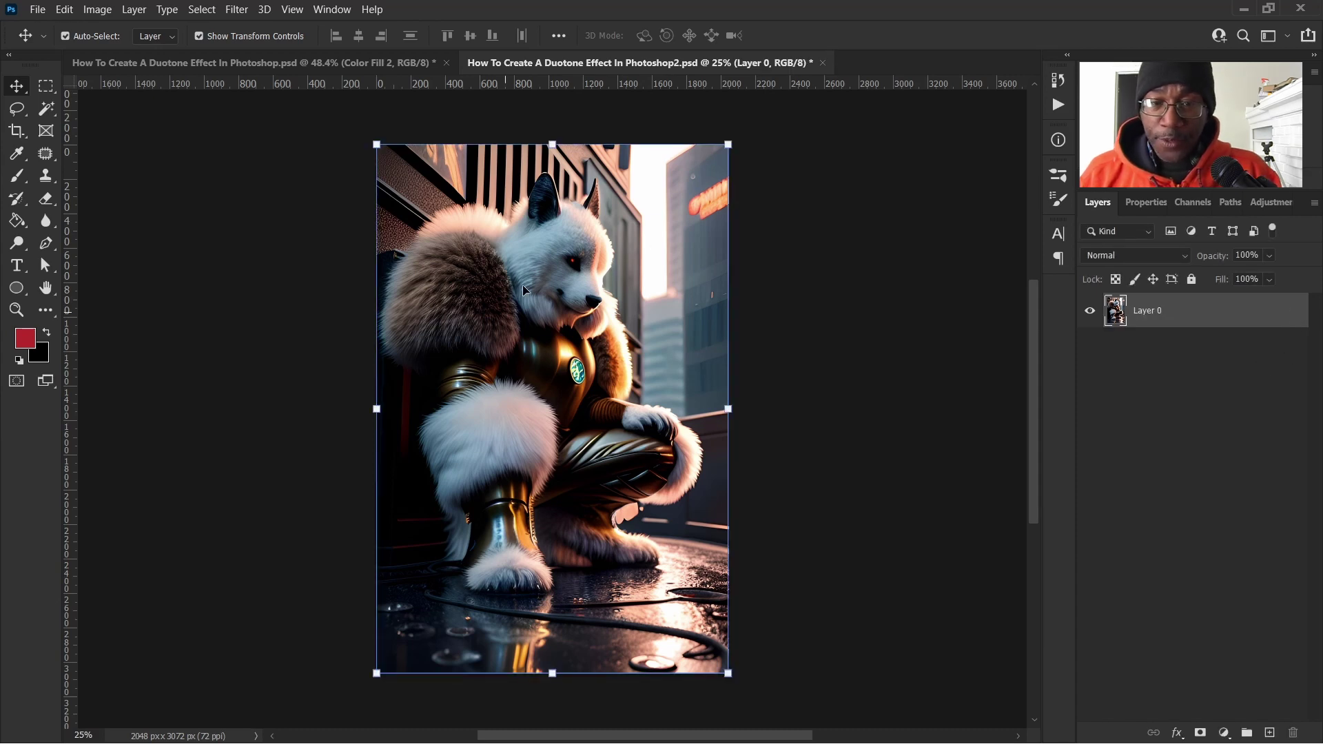
scroll(577, 299, "up", 5)
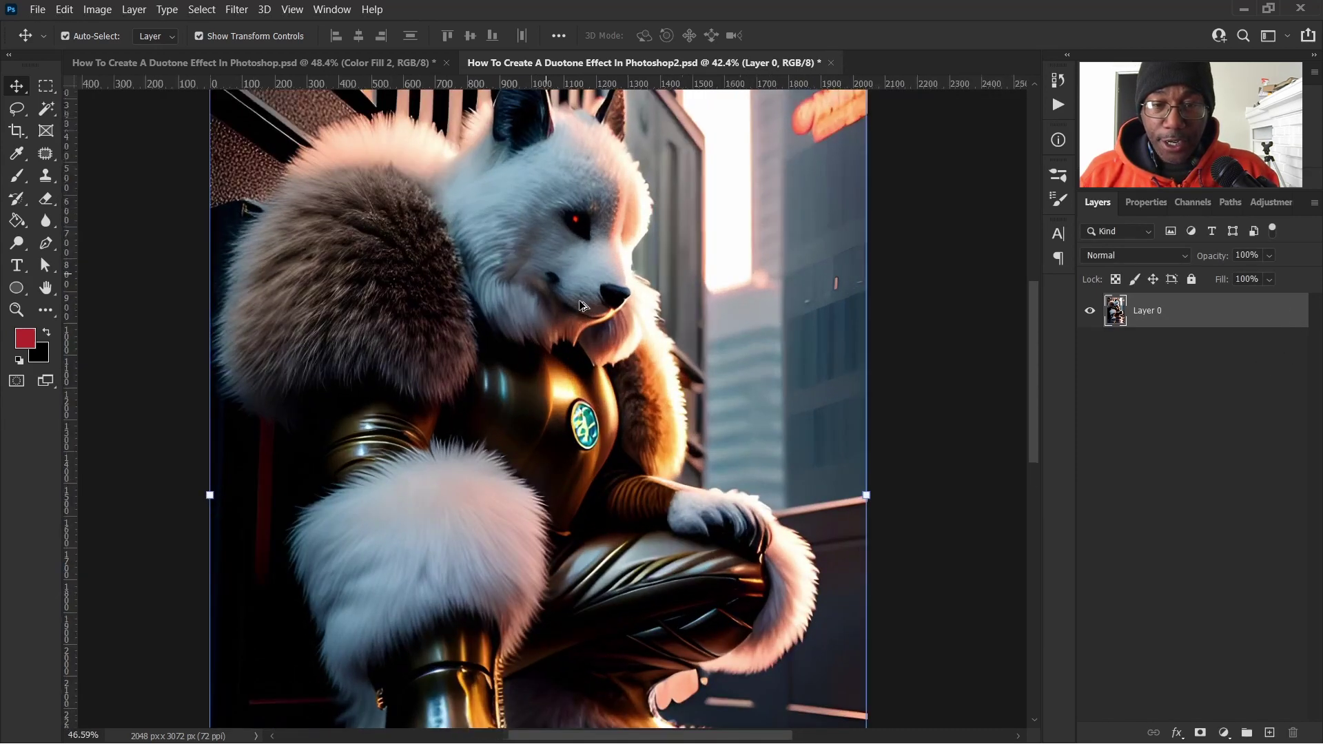
scroll(592, 429, "down", 5)
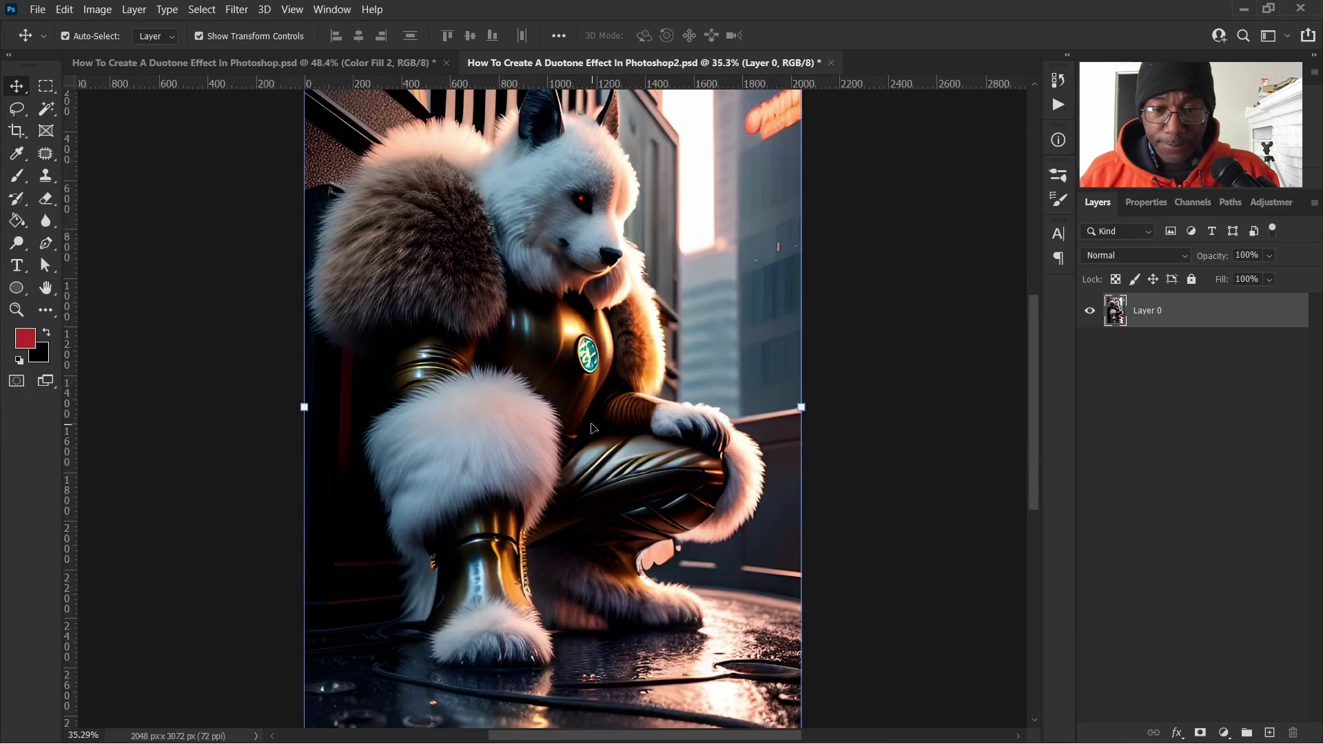
scroll(591, 429, "down", 2)
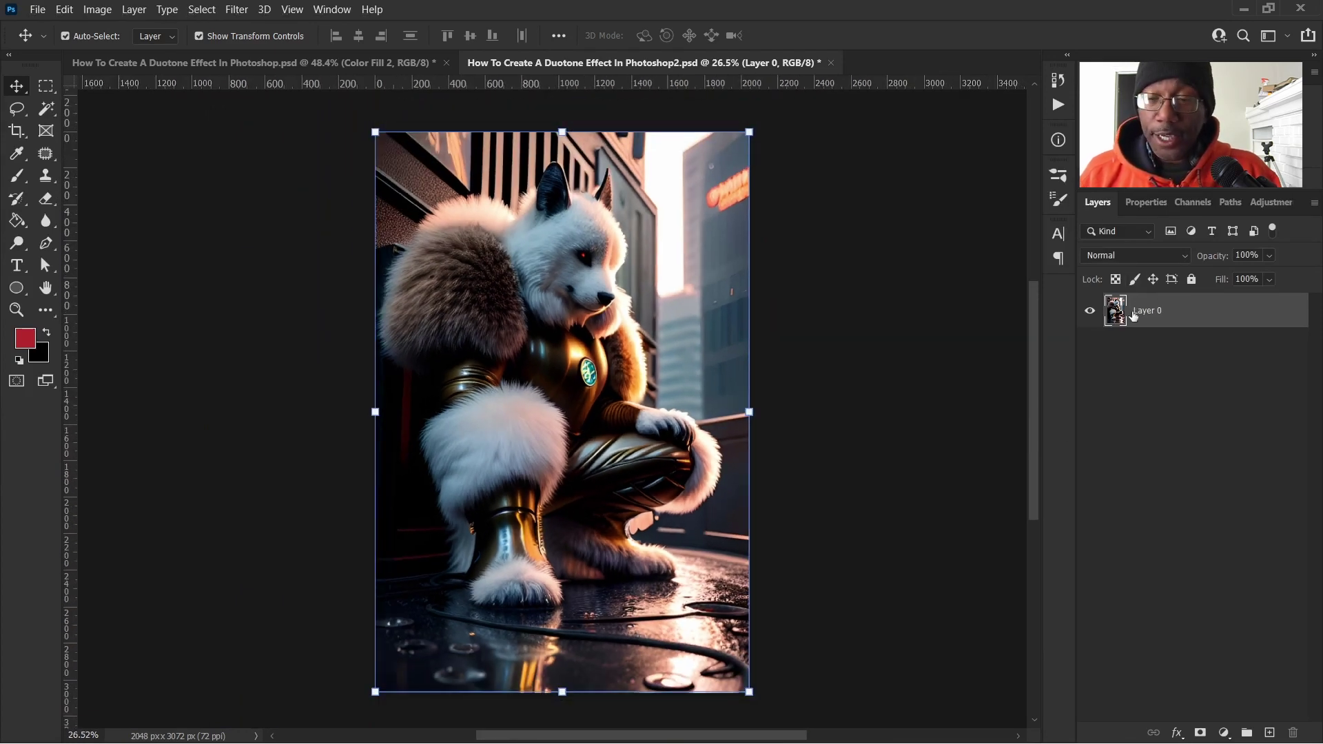
Compare the wolf's Red, Green and Blue channels repeatedly, then load the Green channel as a selection.
left_click(1193, 203)
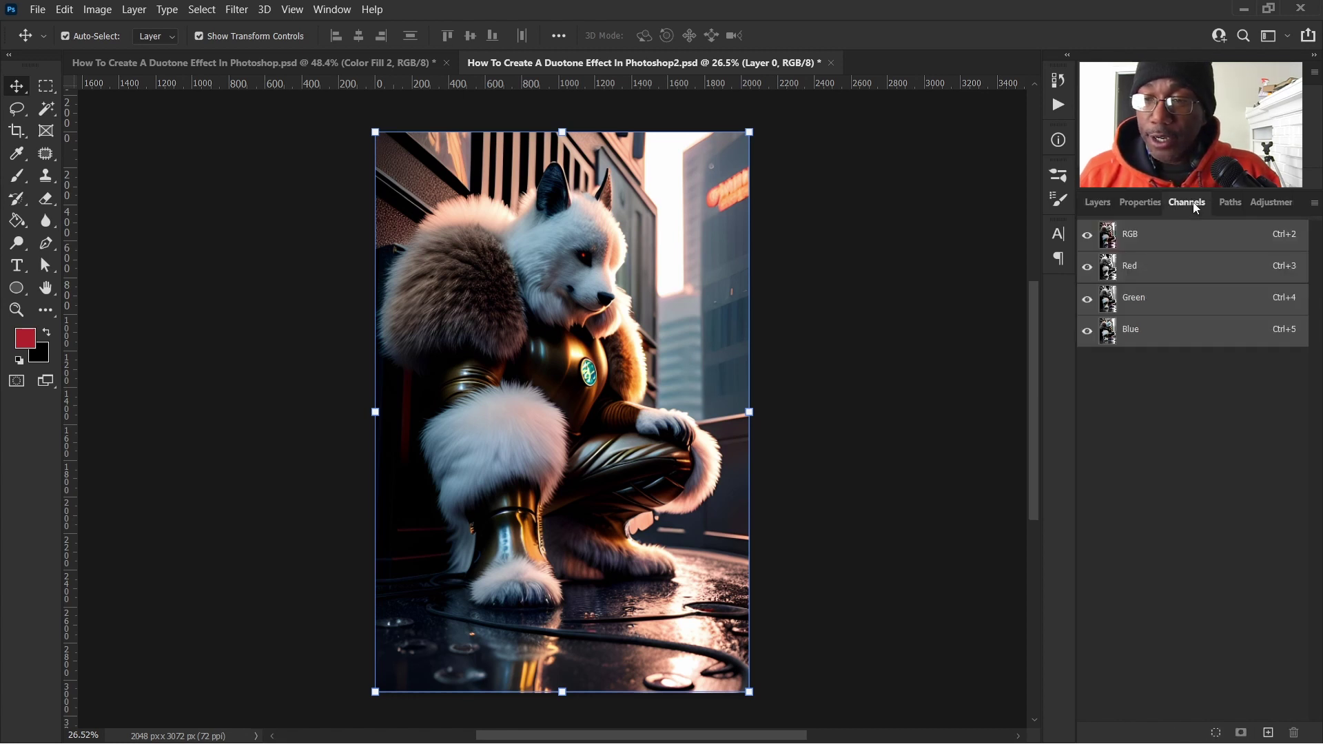
left_click(1164, 274)
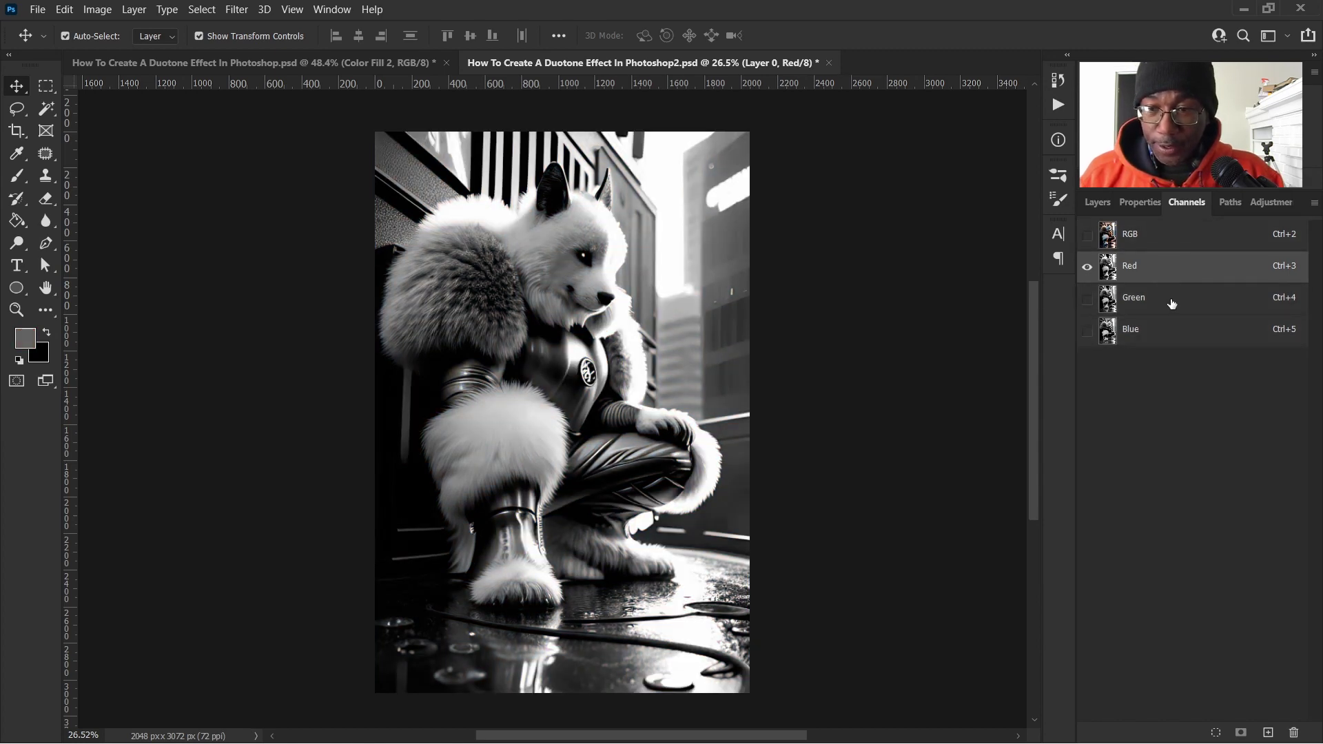
left_click(1172, 303)
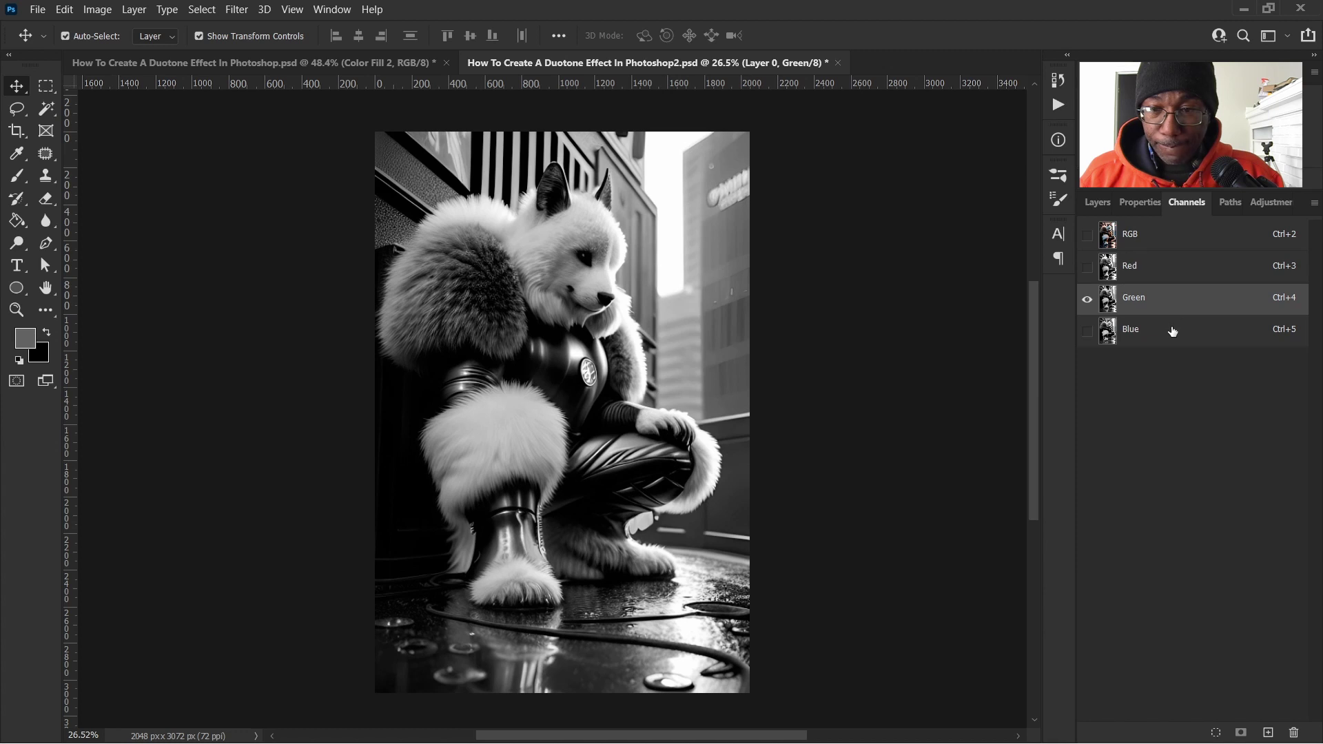
left_click(1172, 333)
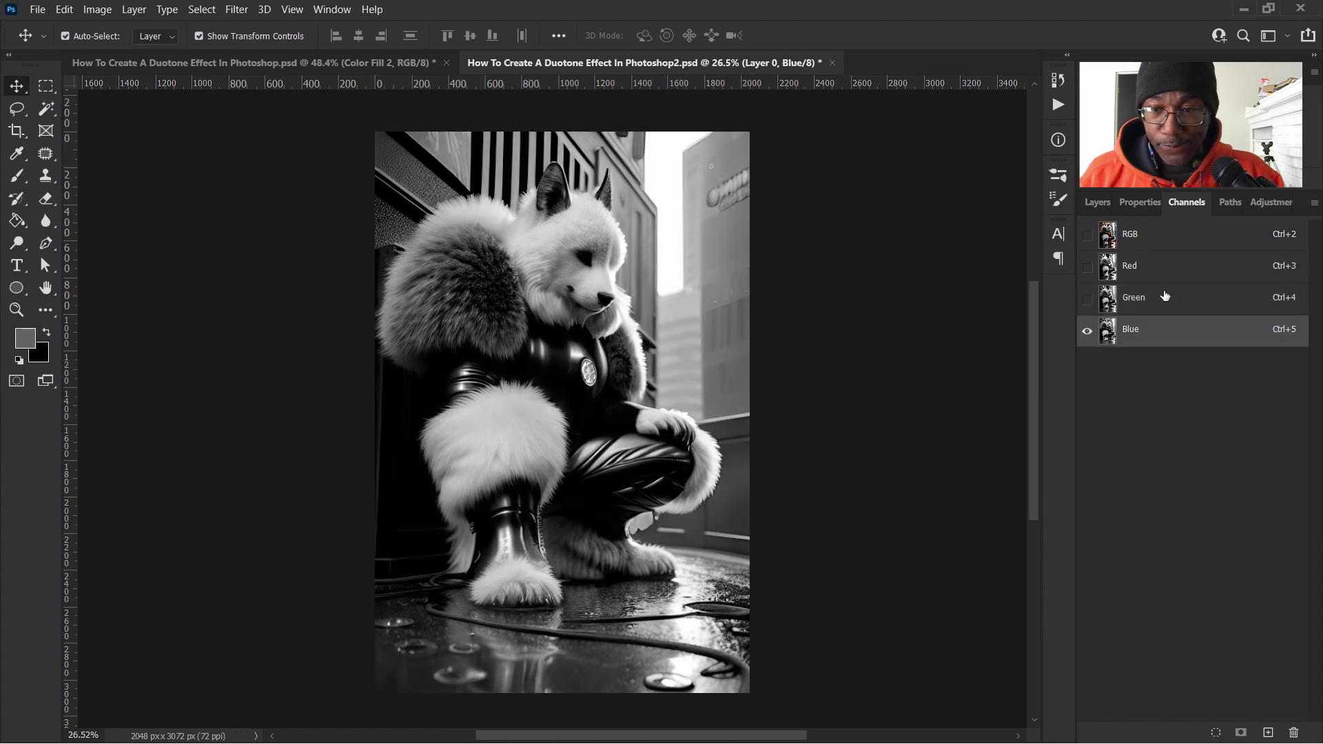
left_click(1163, 304)
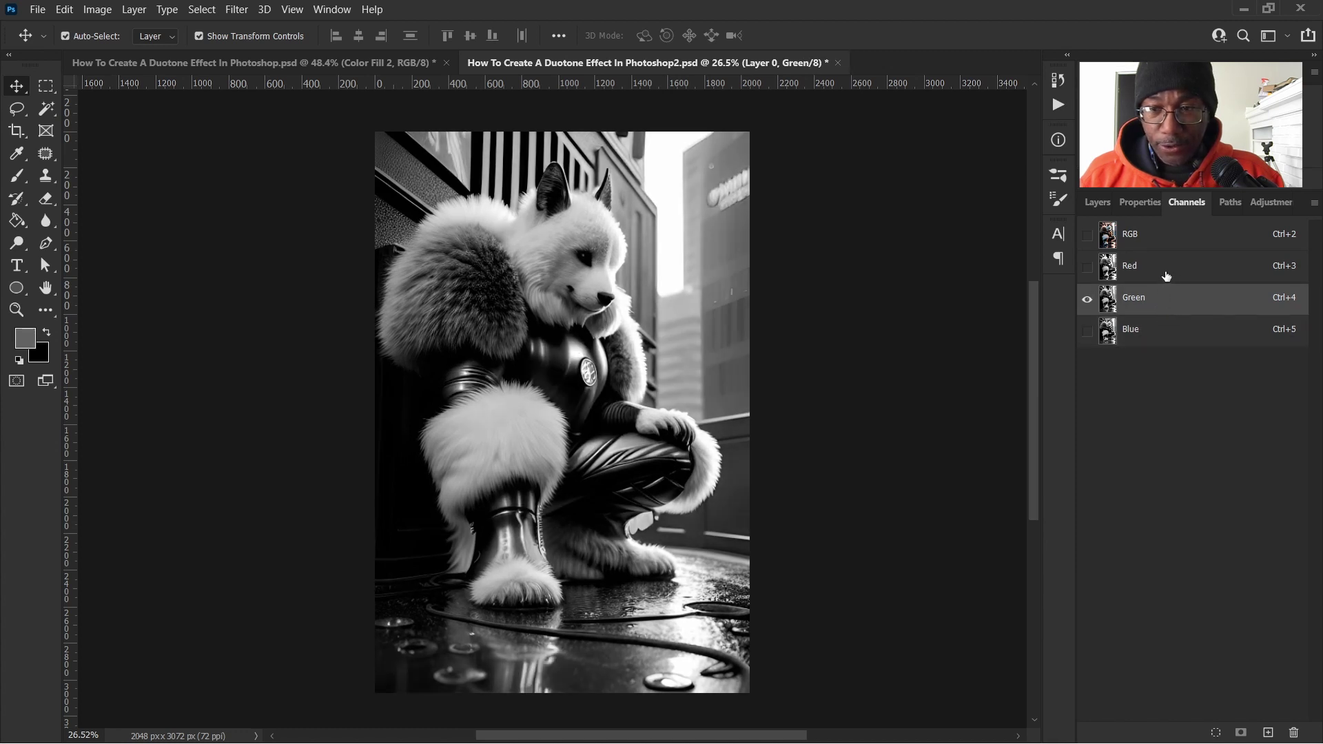
left_click(1167, 273)
left_click(1164, 303)
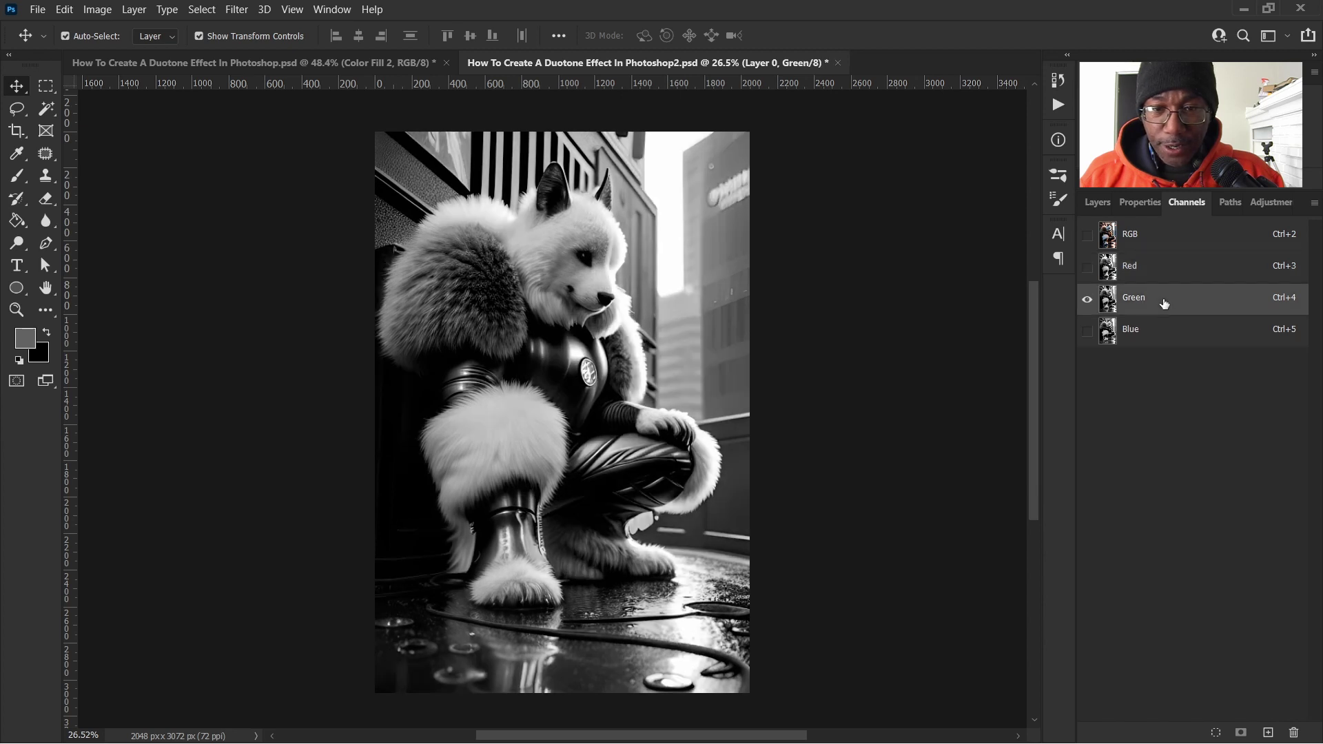
left_click(1164, 330)
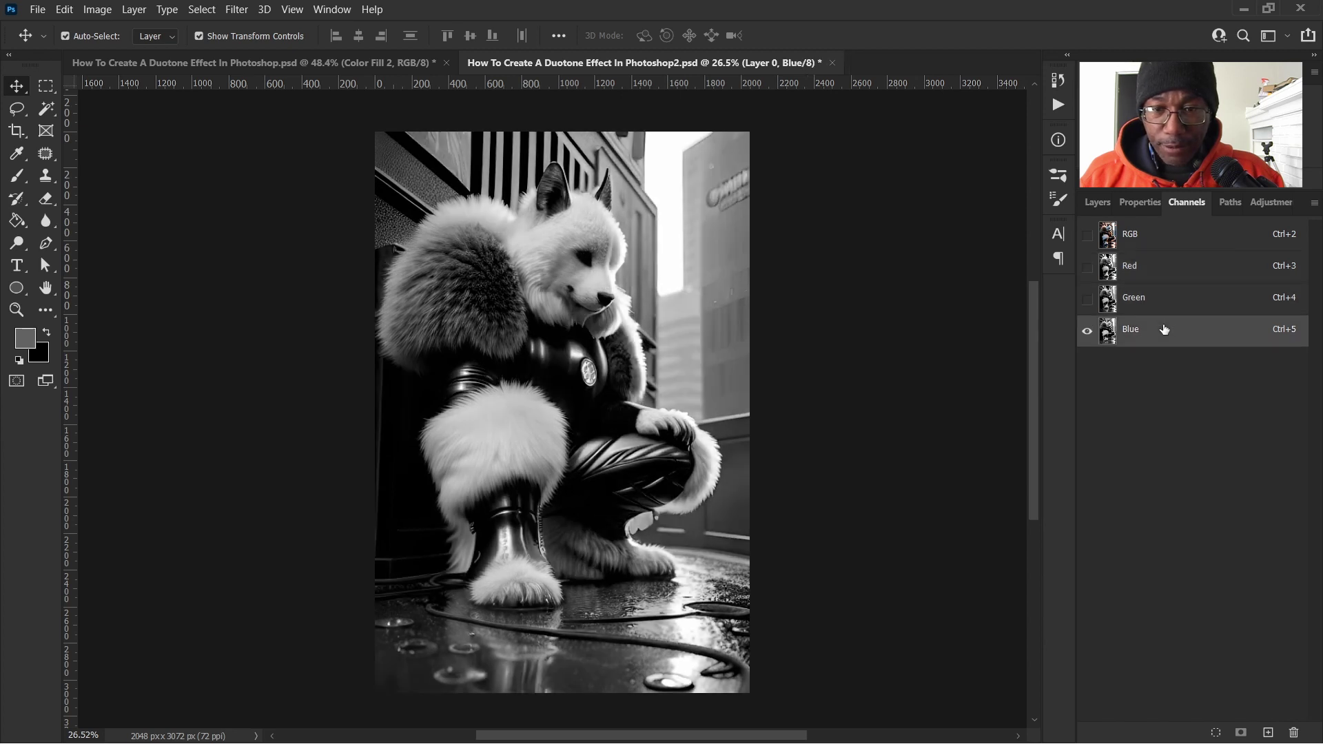
left_click(1165, 300)
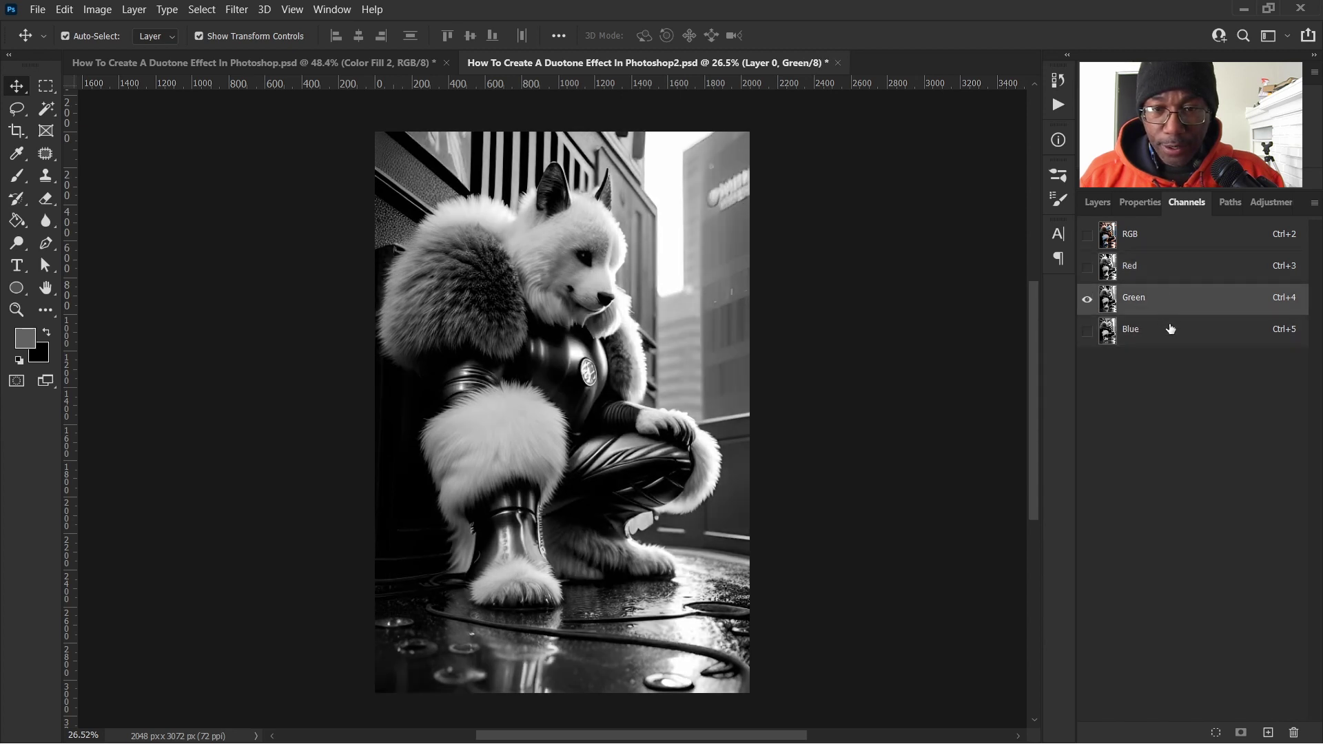
left_click(1170, 328)
left_click(1171, 303)
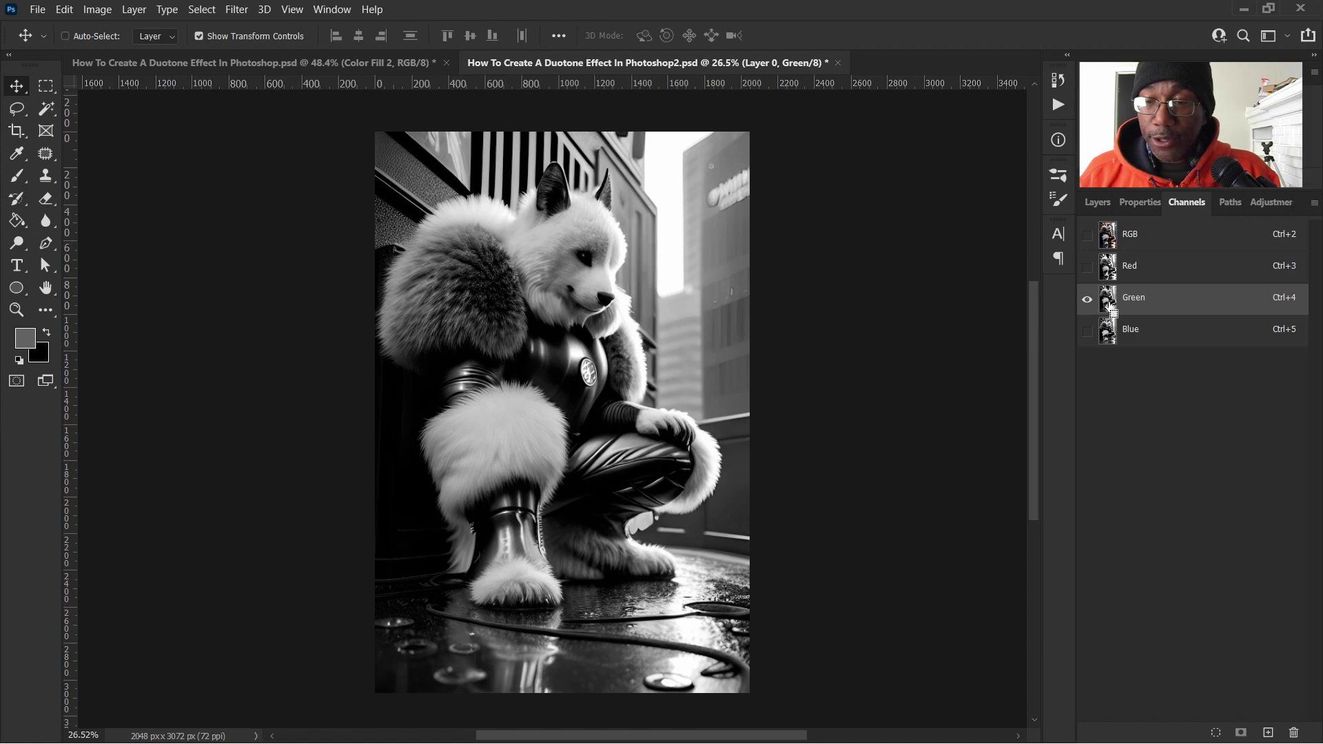
left_click(1109, 307, "ctrl")
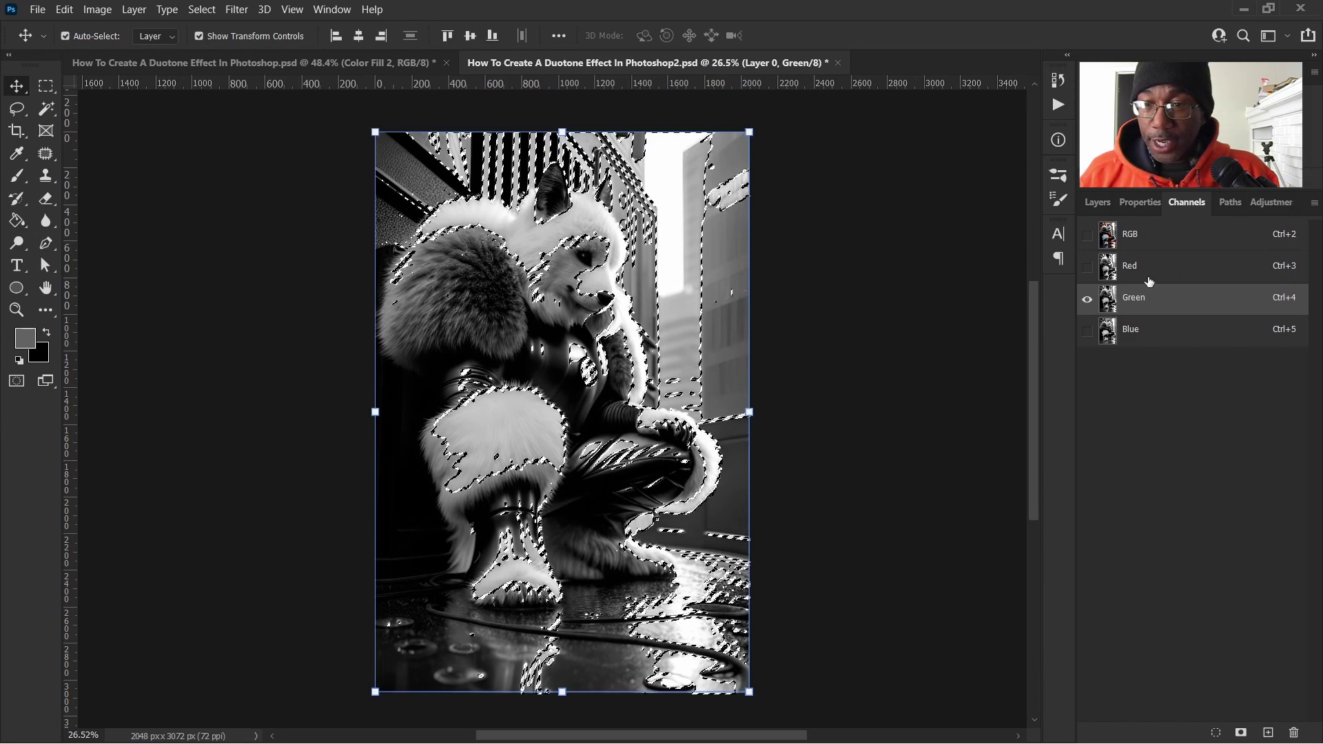
Add a pale mint green (8bbca0) Solid Color fill layer masked by the Green channel selection.
key("F7")
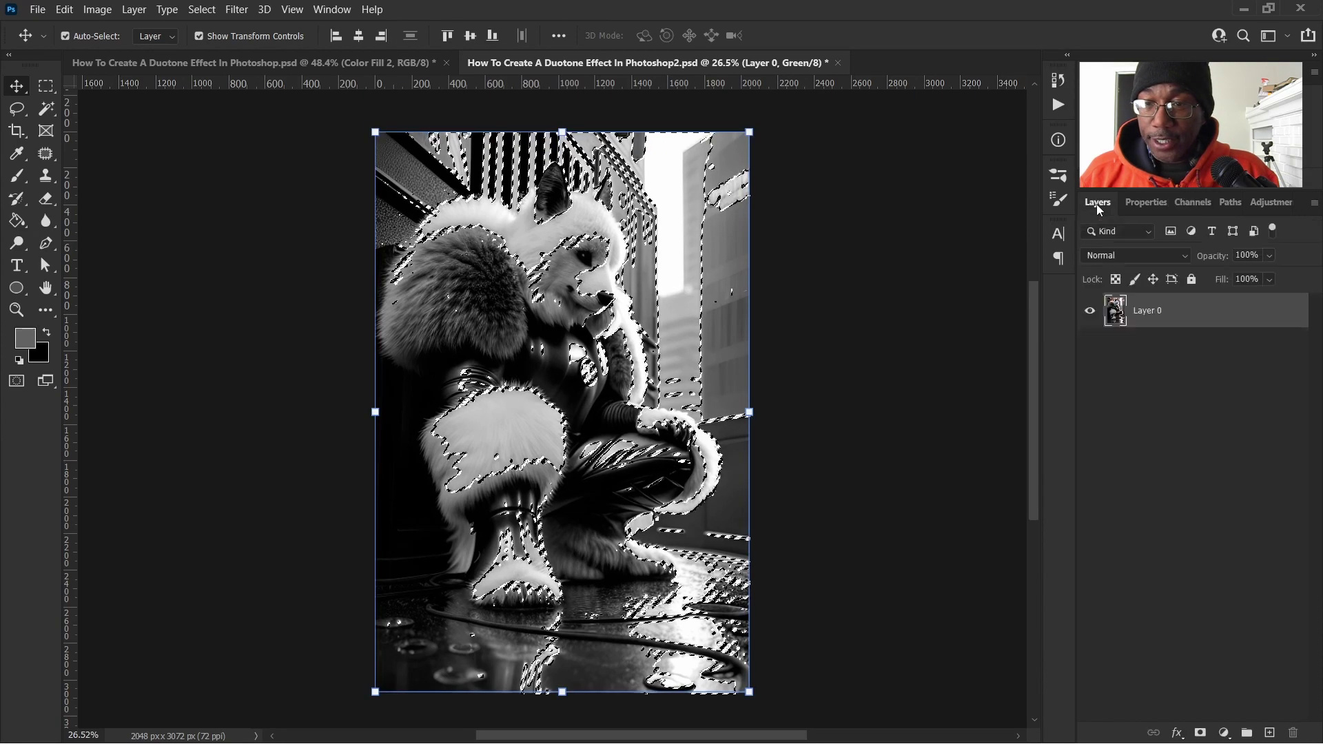
left_click(1224, 732)
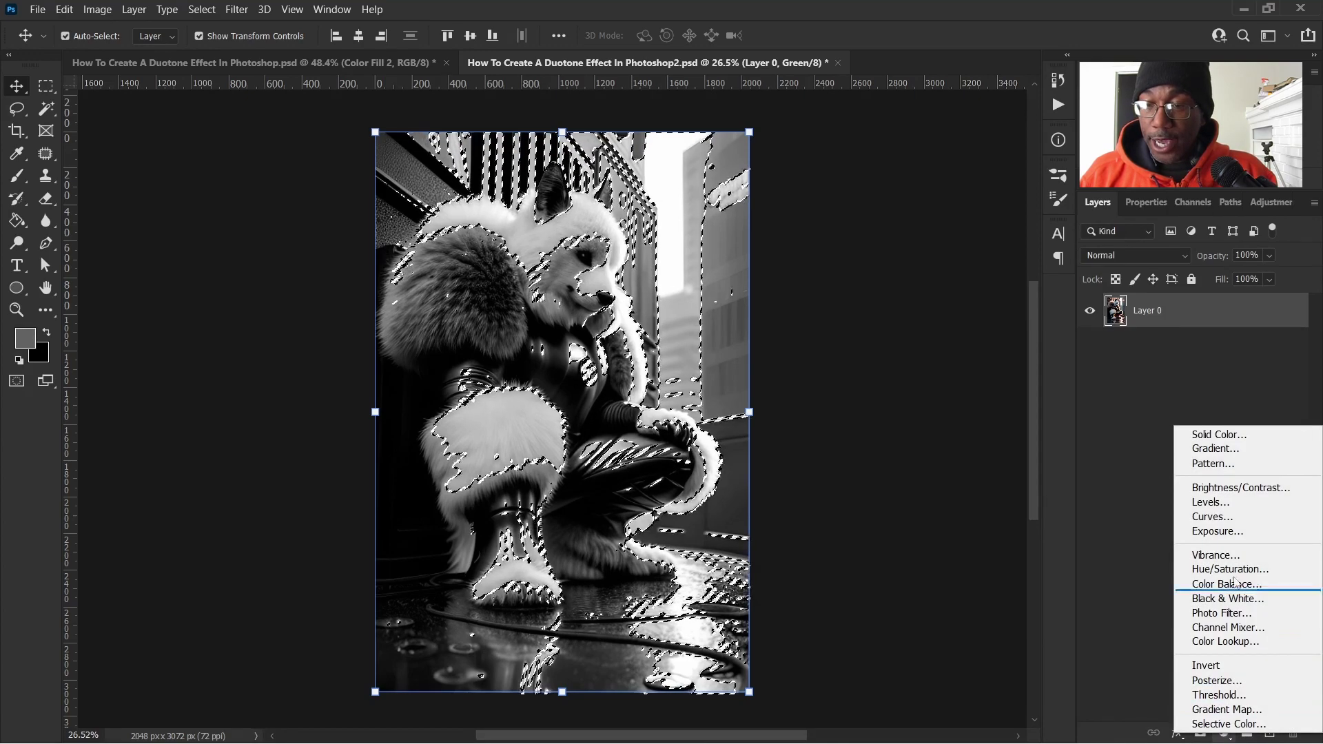
left_click(1254, 435)
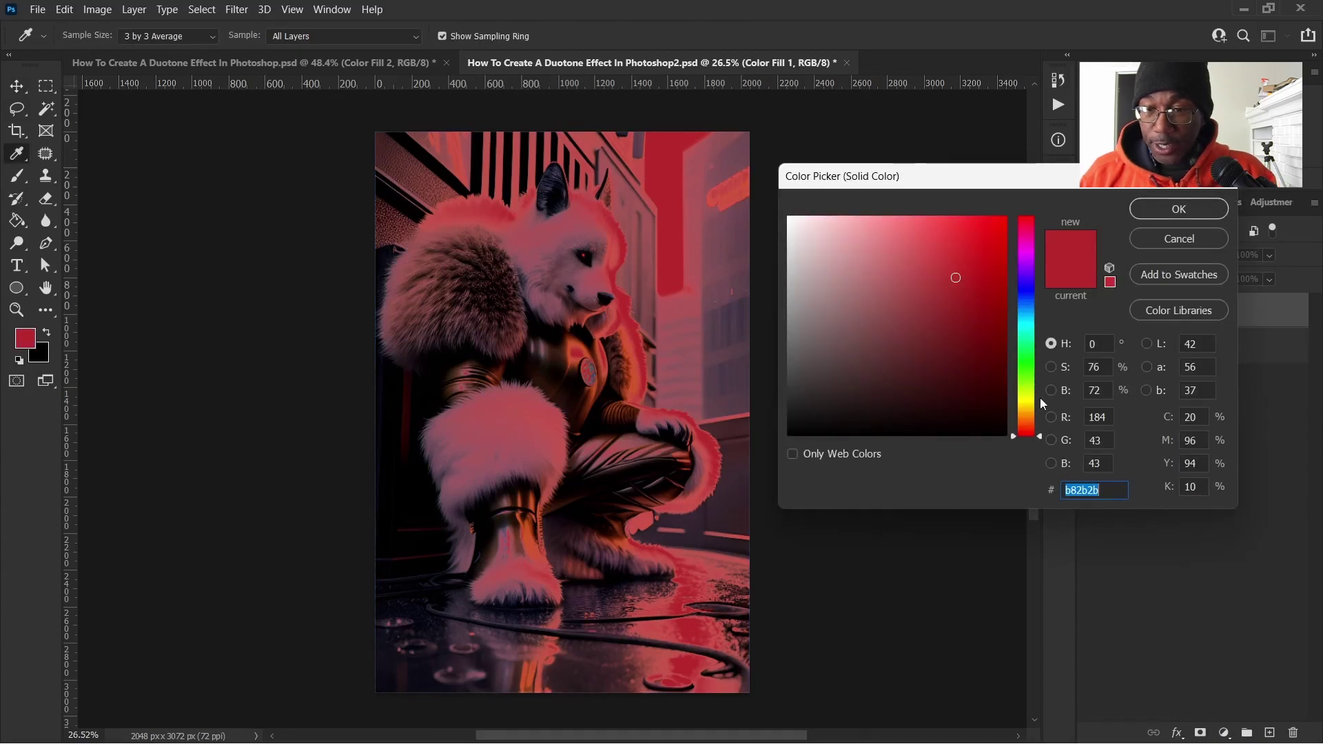
left_click_drag(1043, 441, 1044, 349)
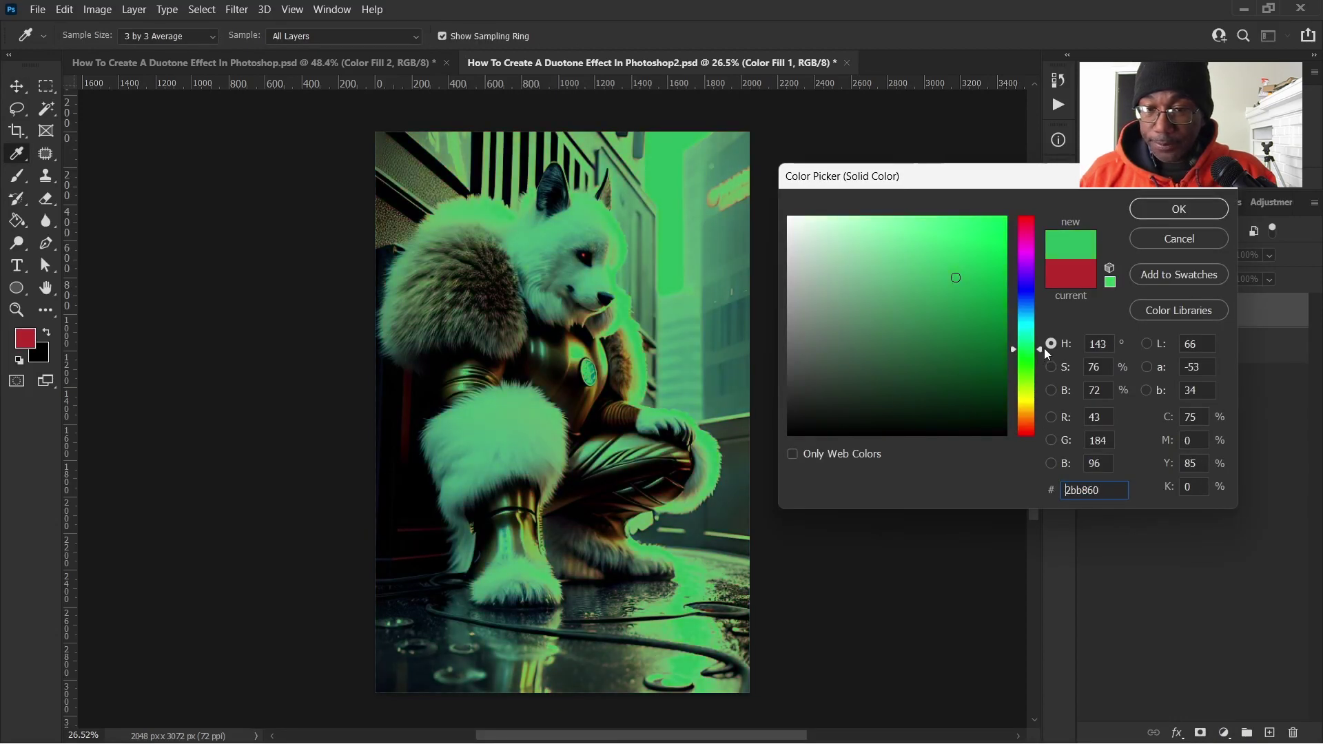
mouse_move(898, 252)
left_mouse_down()
mouse_move(833, 245)
mouse_move(848, 245)
mouse_move(861, 287)
mouse_move(865, 273)
left_mouse_up()
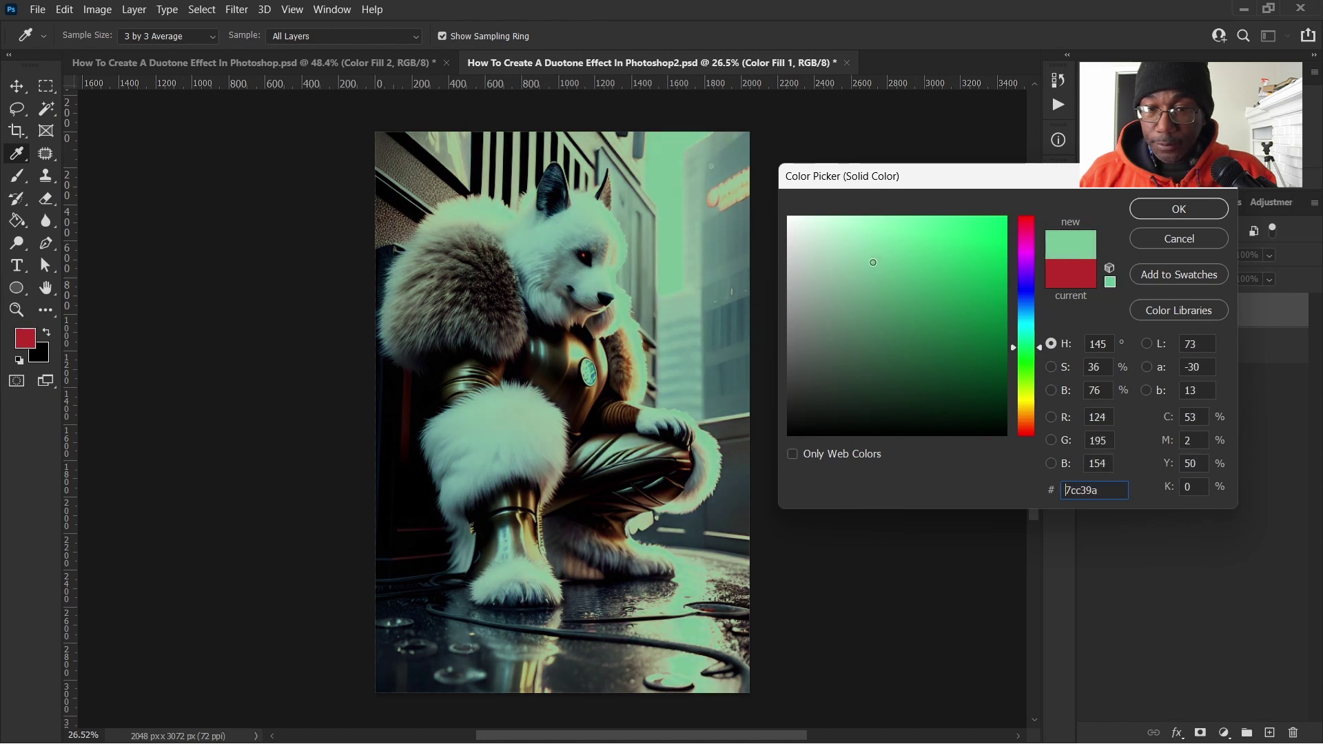
mouse_move(875, 256)
left_mouse_down()
mouse_move(876, 242)
mouse_move(859, 257)
left_mouse_up()
left_click_drag(849, 275, 841, 264)
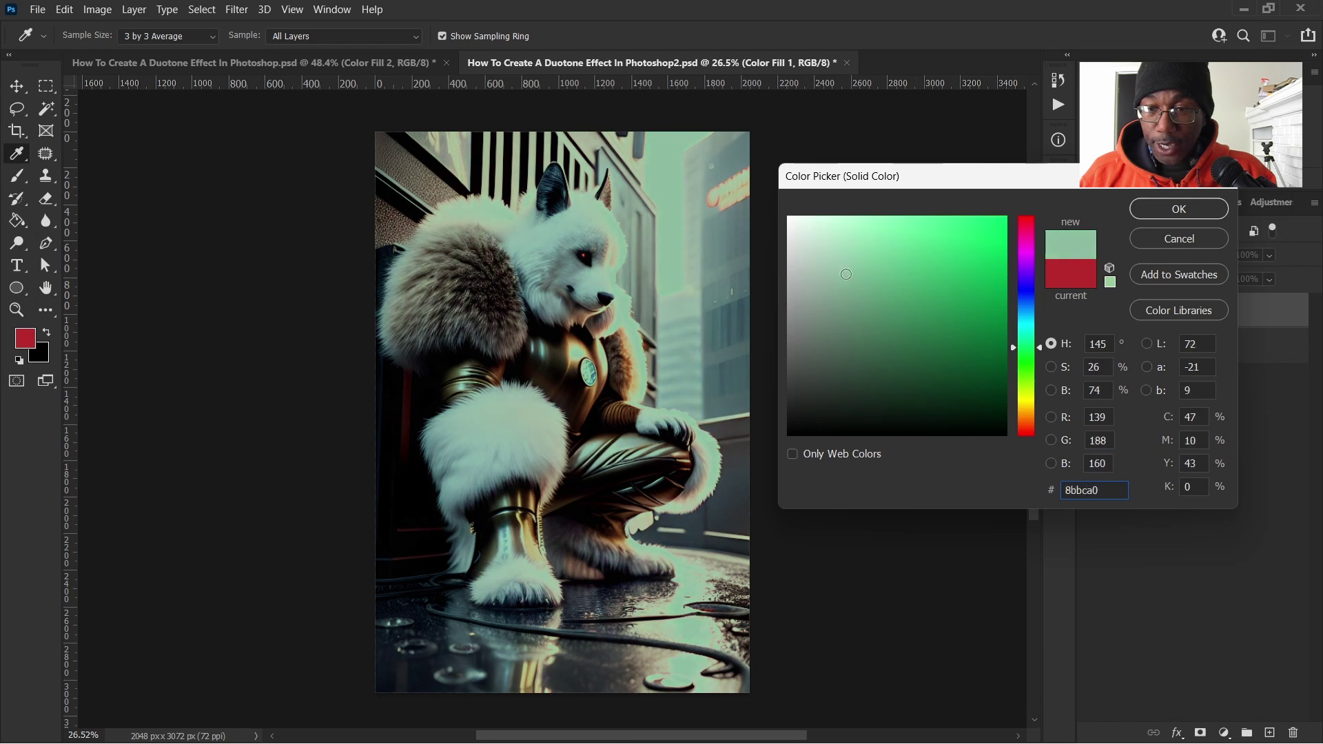
left_click(1177, 210)
key("v")
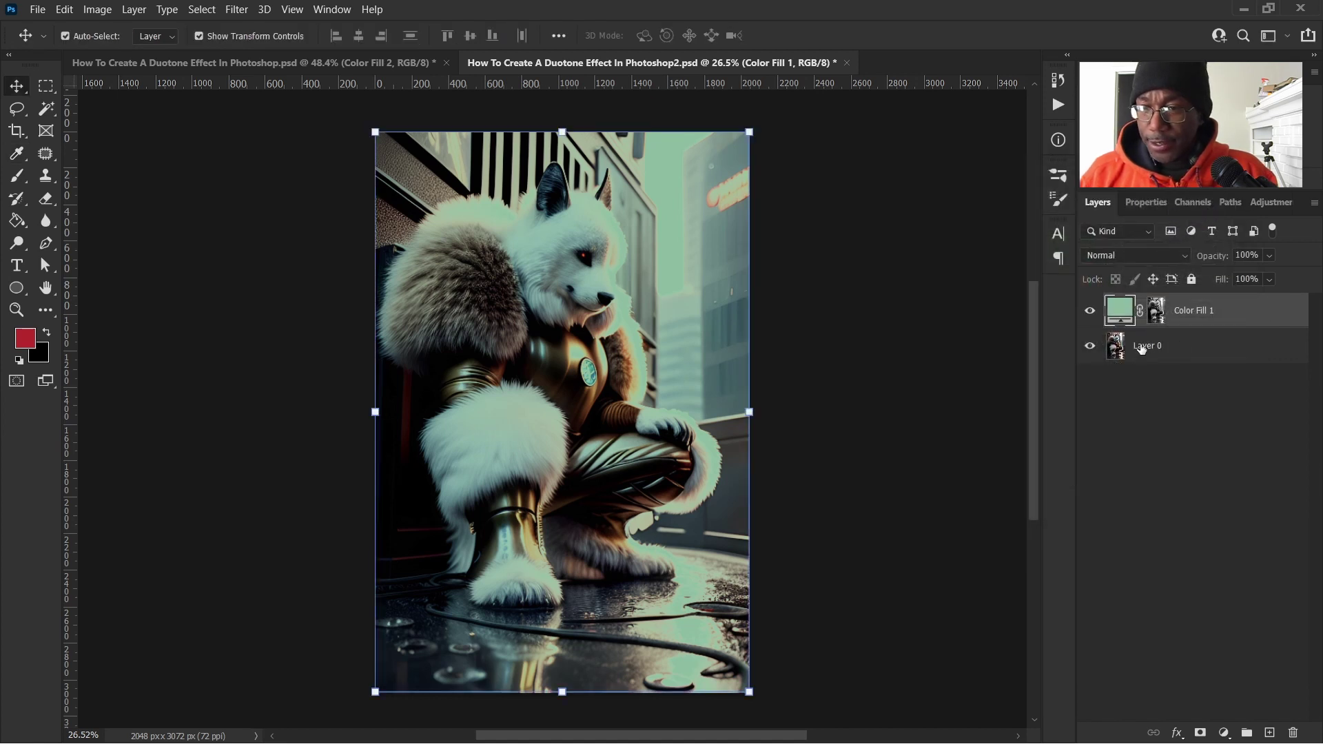
With Layer 0 active, add a deep purple (85069c) Solid Color fill layer below Color Fill 1.
left_click(1181, 351)
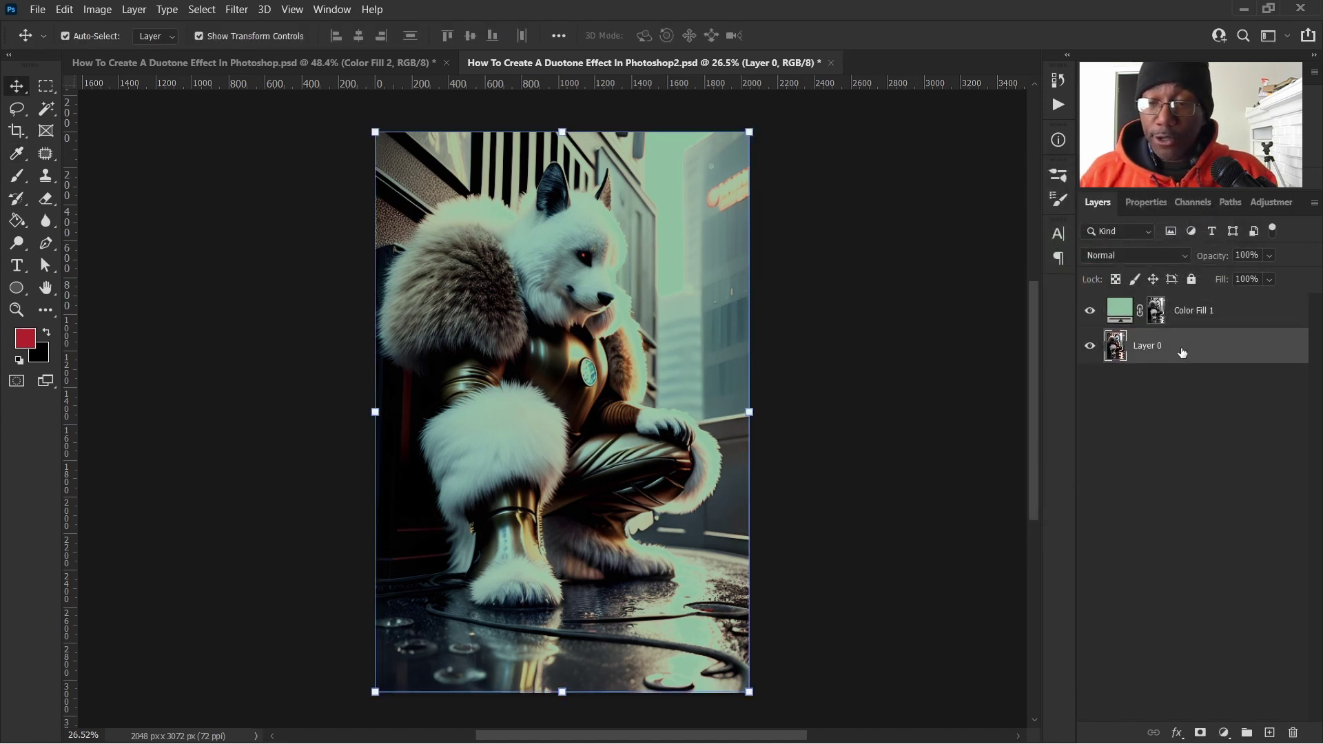
left_click(1225, 734)
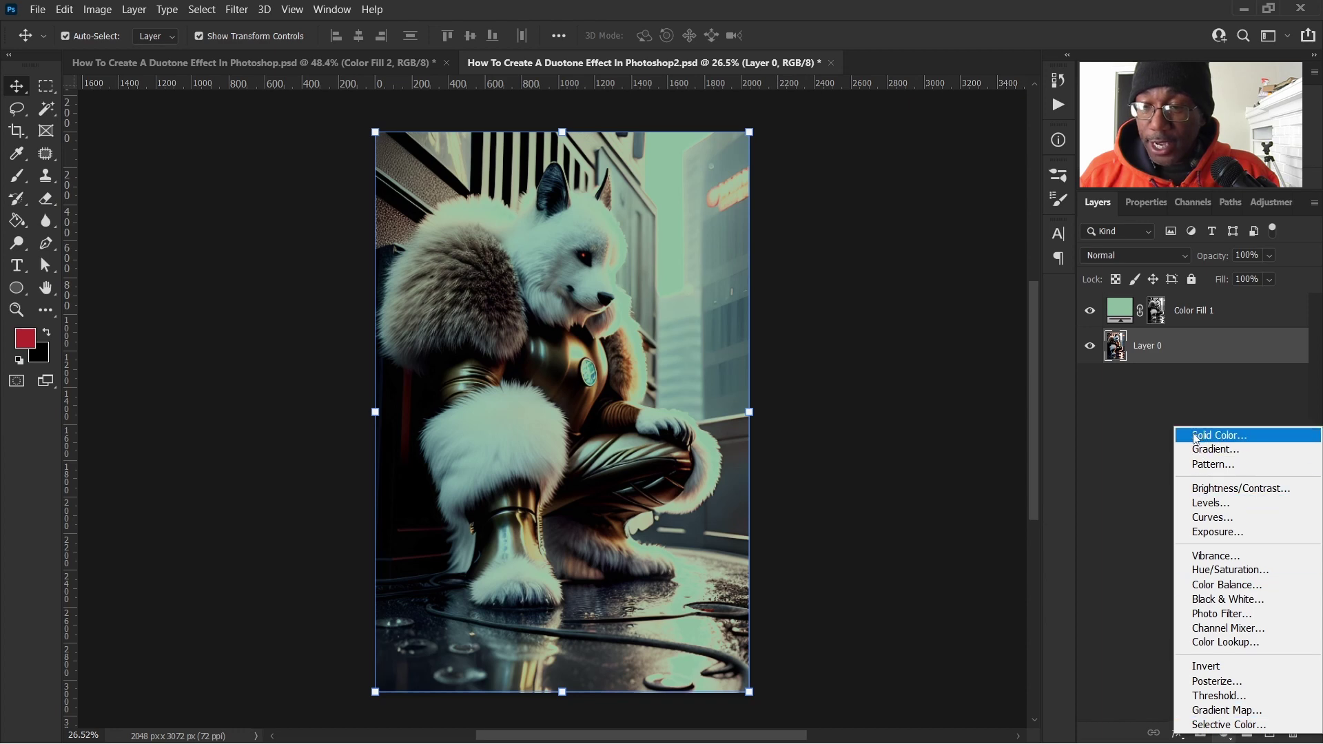
left_click(1216, 434)
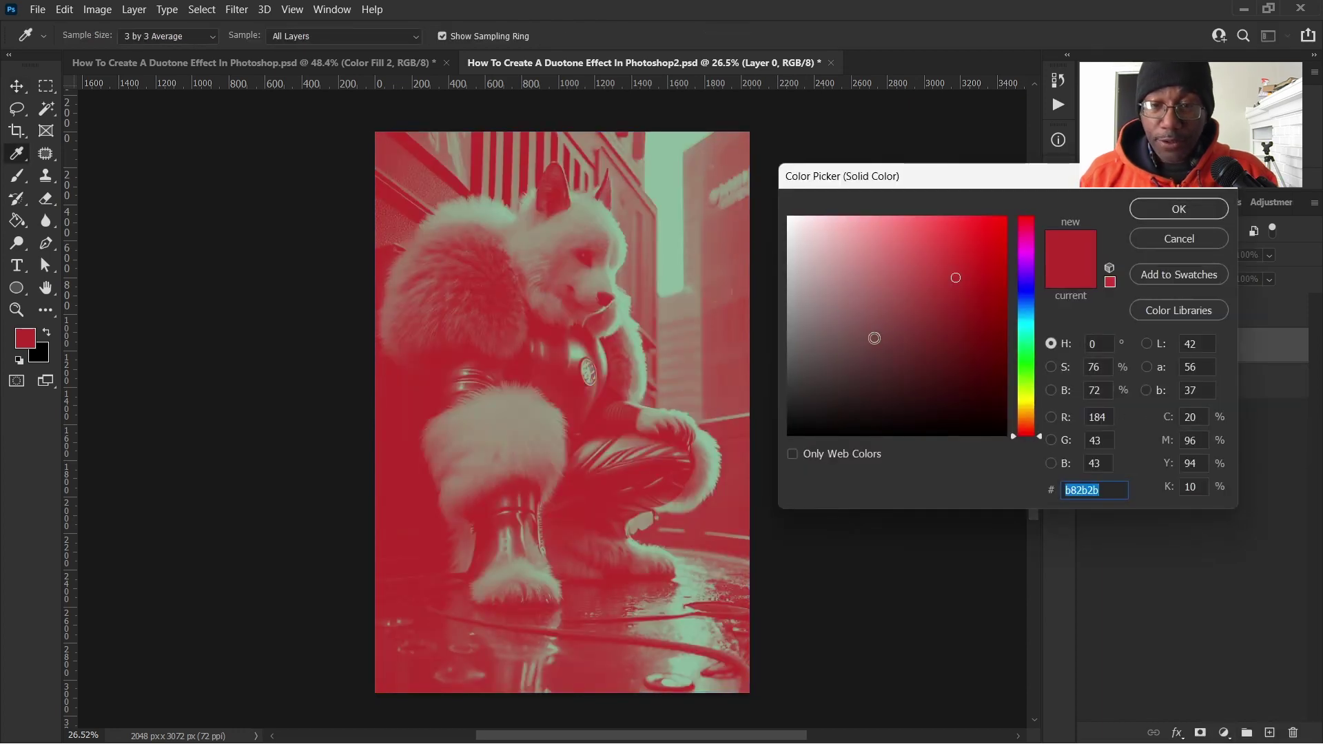
mouse_move(953, 284)
left_mouse_down()
mouse_move(989, 275)
mouse_move(968, 319)
left_mouse_up()
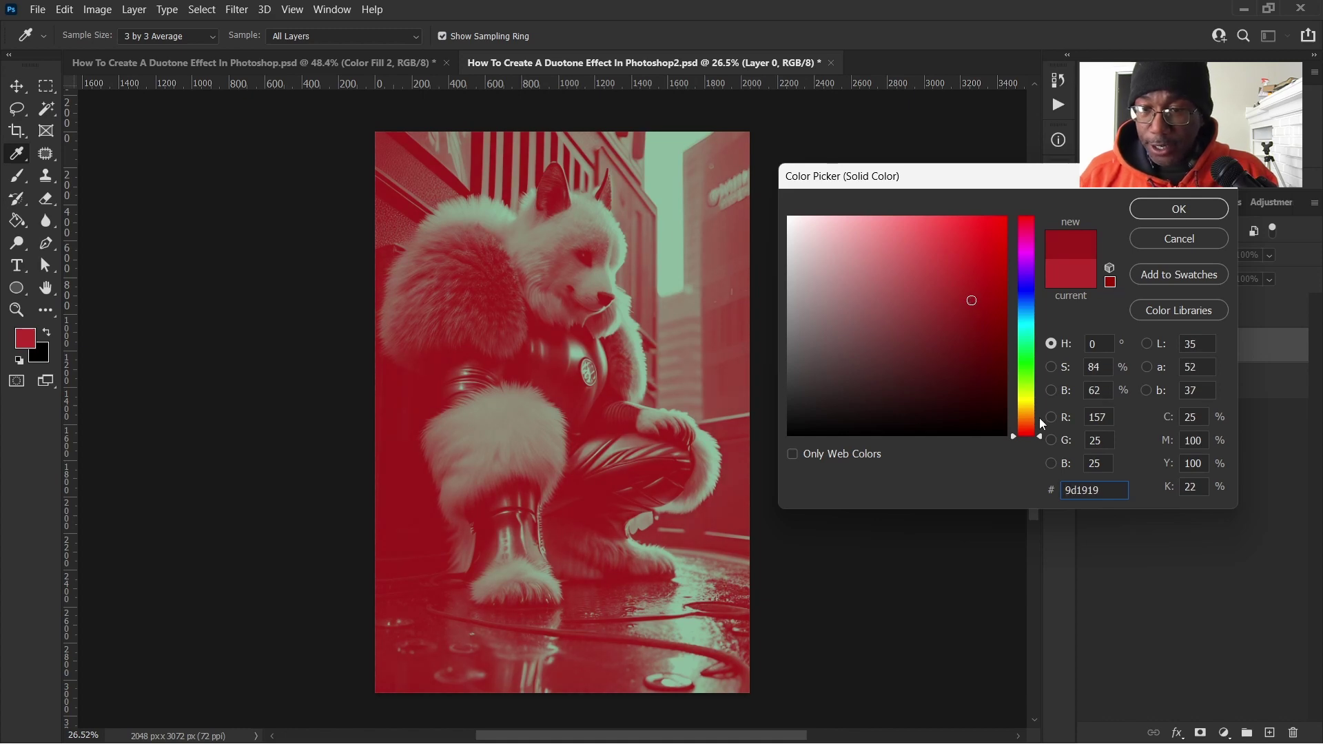
left_click_drag(1042, 440, 1046, 259)
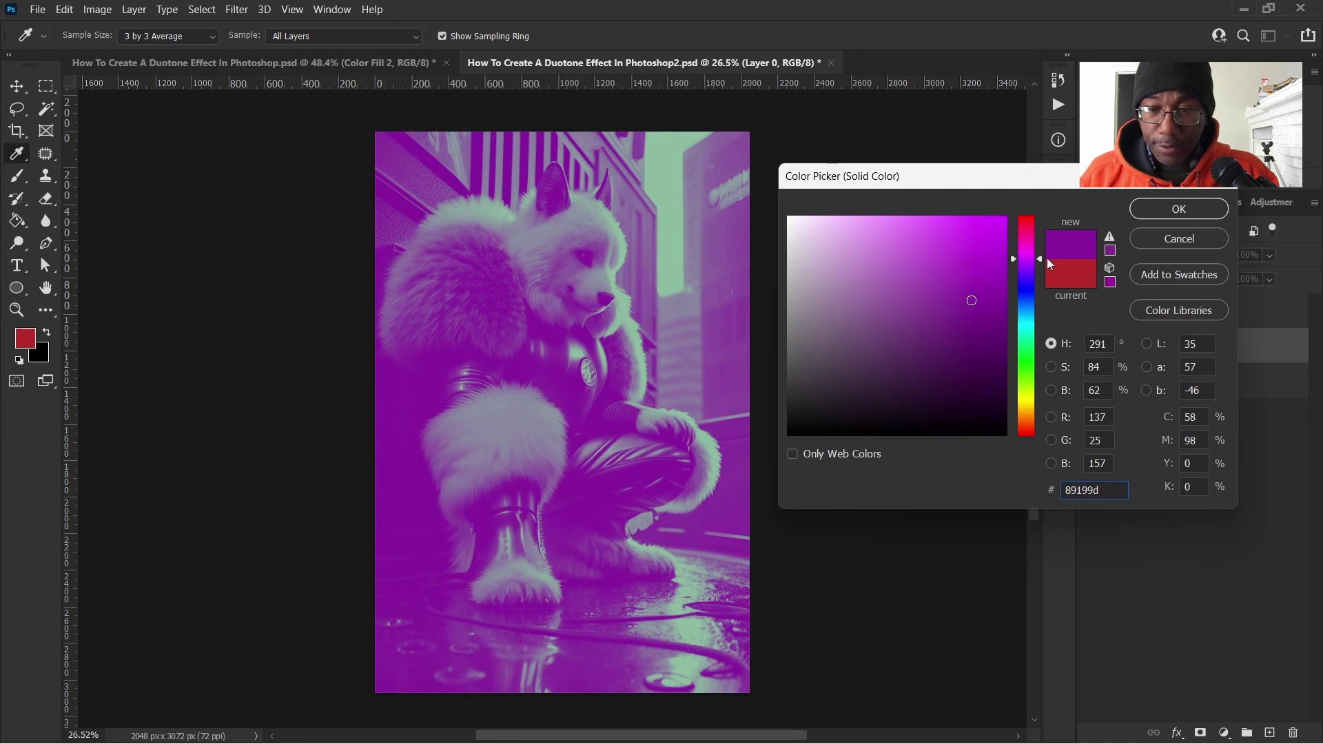
mouse_move(962, 298)
left_mouse_down()
mouse_move(977, 269)
mouse_move(976, 320)
mouse_move(978, 292)
left_mouse_up()
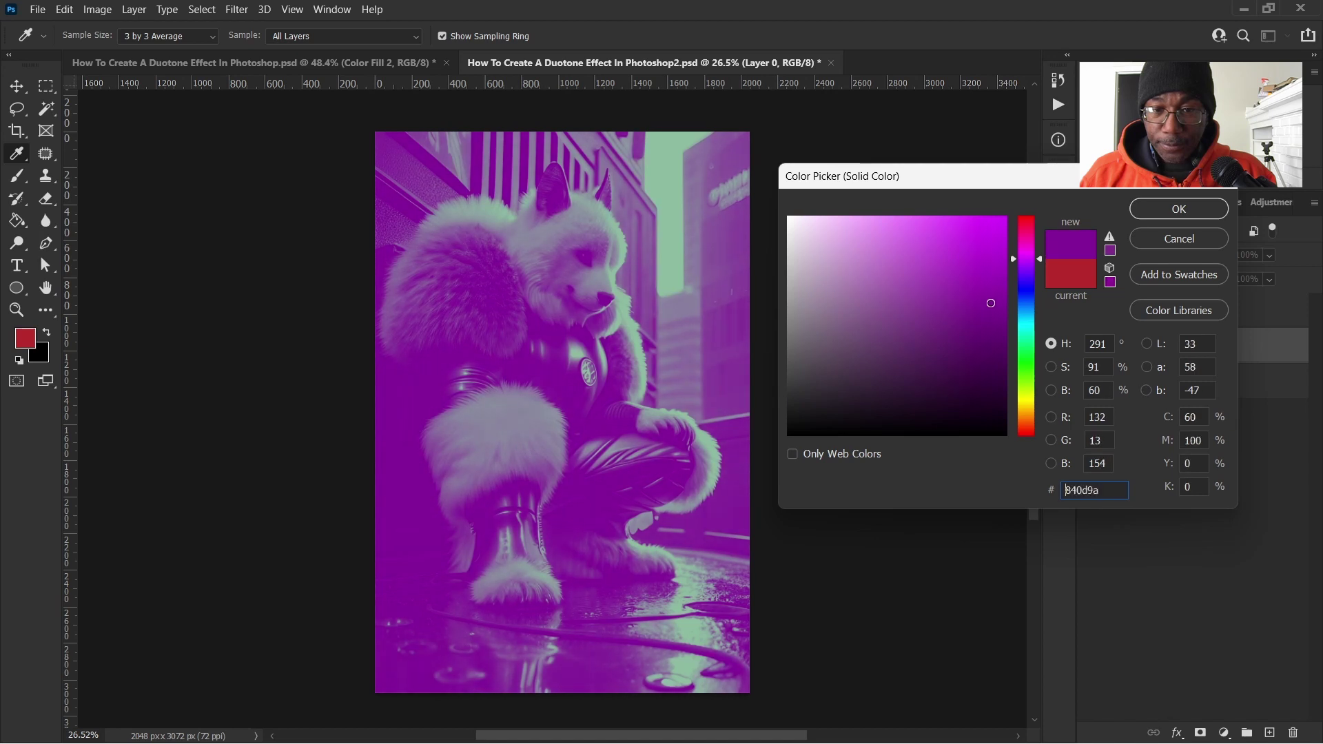
left_click(1170, 208)
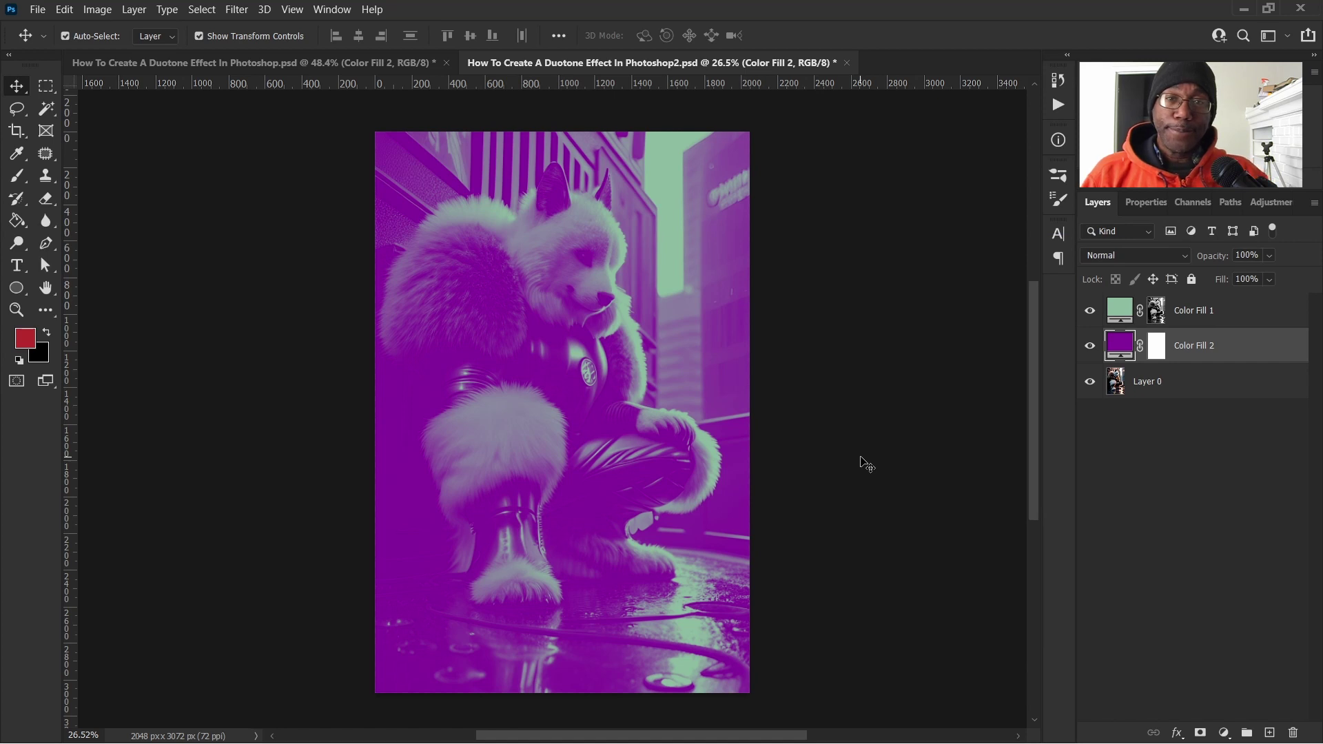